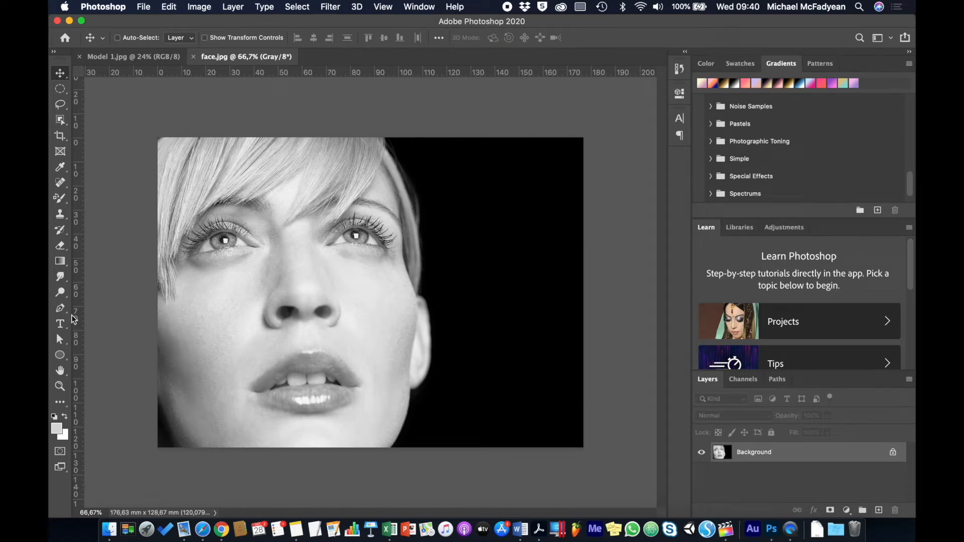
- Select the Burn tool and duplicate the Background layer of face.jpg as Background copy
left_click(62, 296)
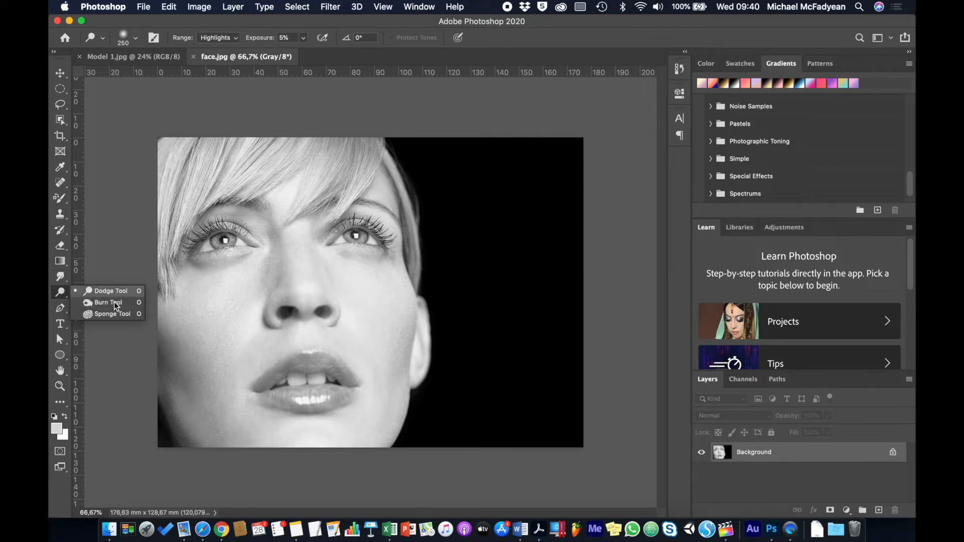
left_click(113, 303)
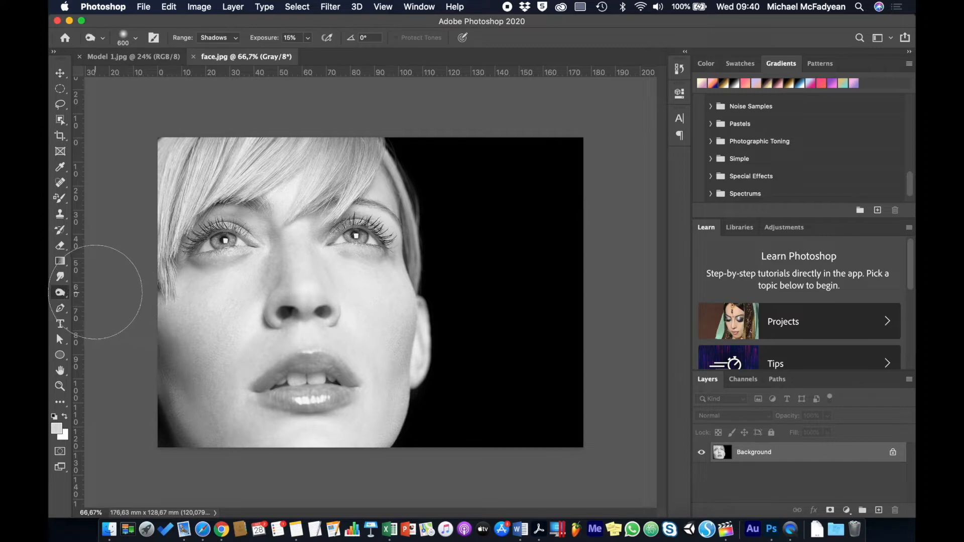
right_click(801, 453)
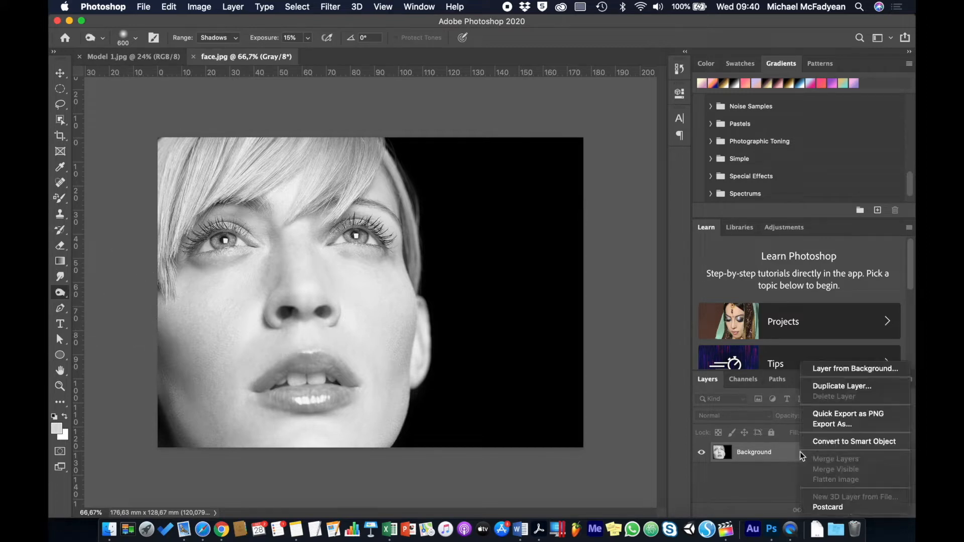
left_click(840, 385)
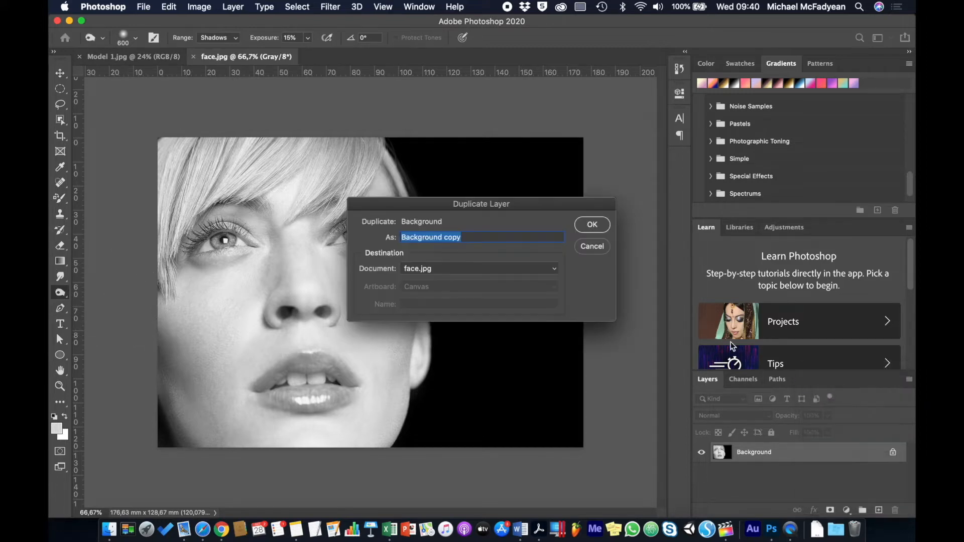
left_click(598, 230)
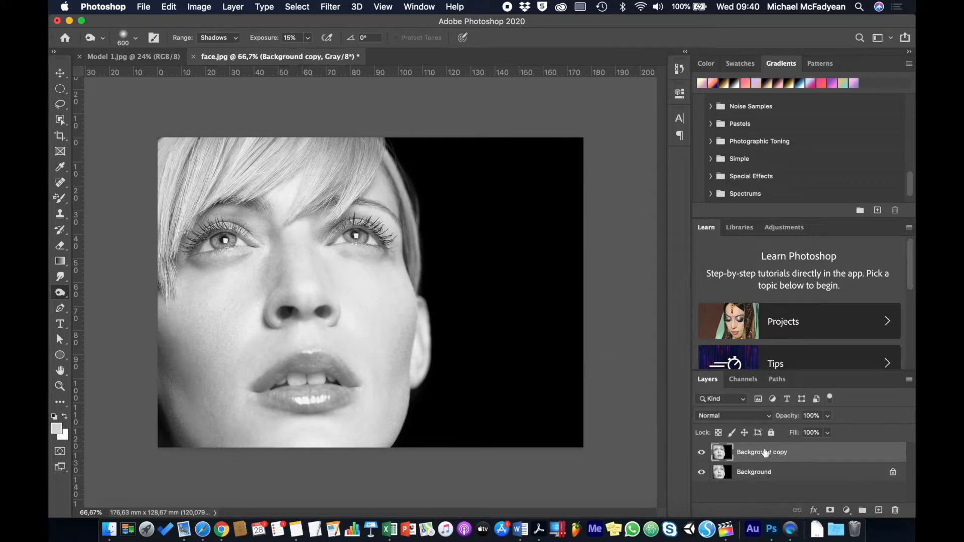
left_click(236, 38)
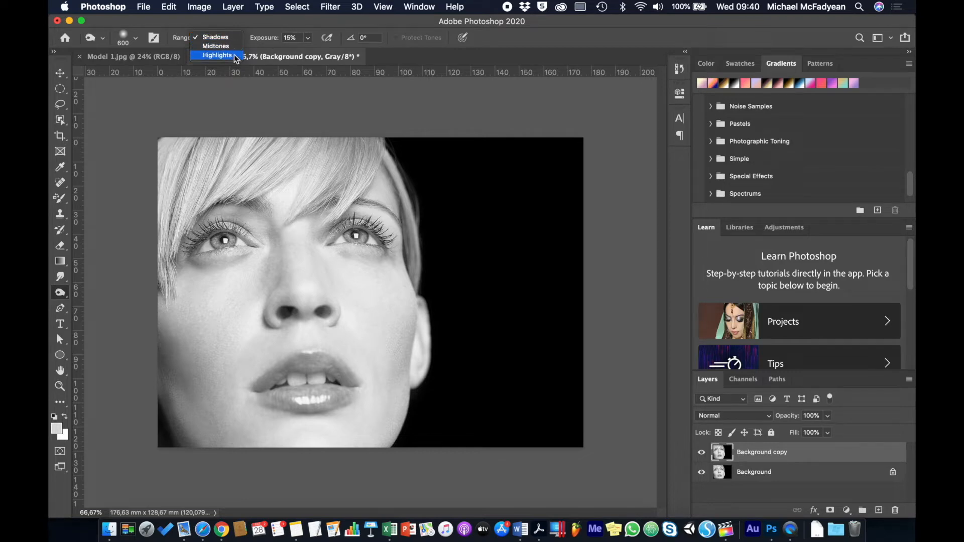
left_click(304, 15)
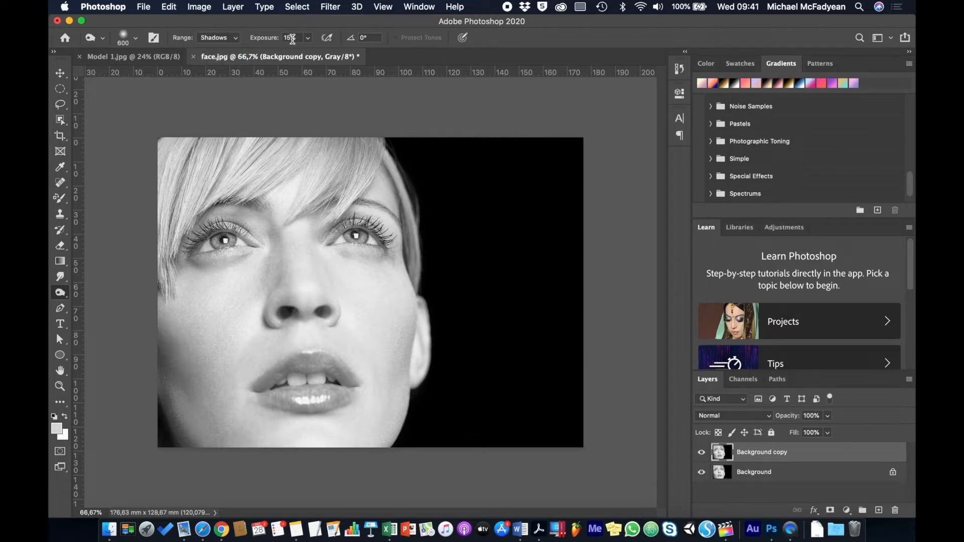
left_click(290, 38)
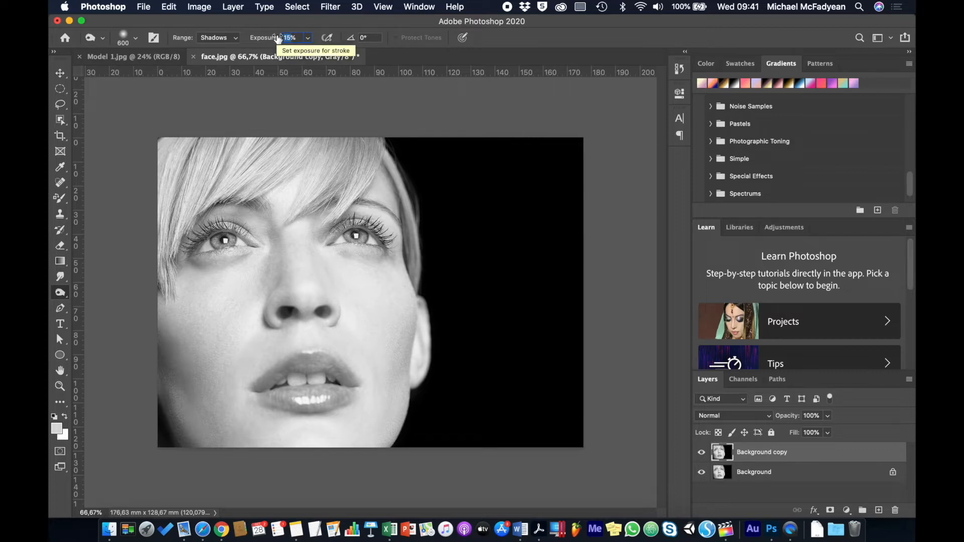
- Darken the lashes and iris of the model's left eye using the Burn tool with a 25-pixel brush, Shadows range and 15% exposure
left_click(61, 73)
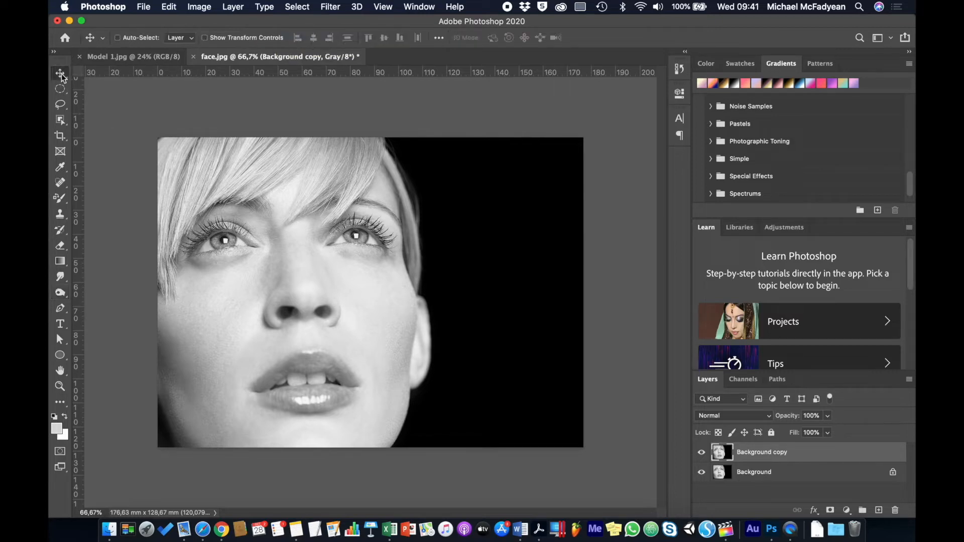
key("super+plus")
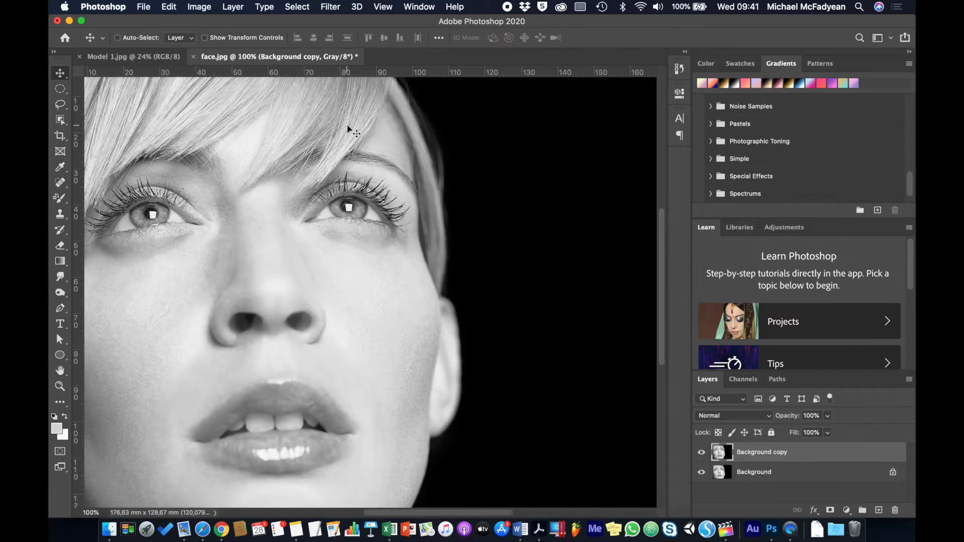
key("super+plus")
key("super+plus")
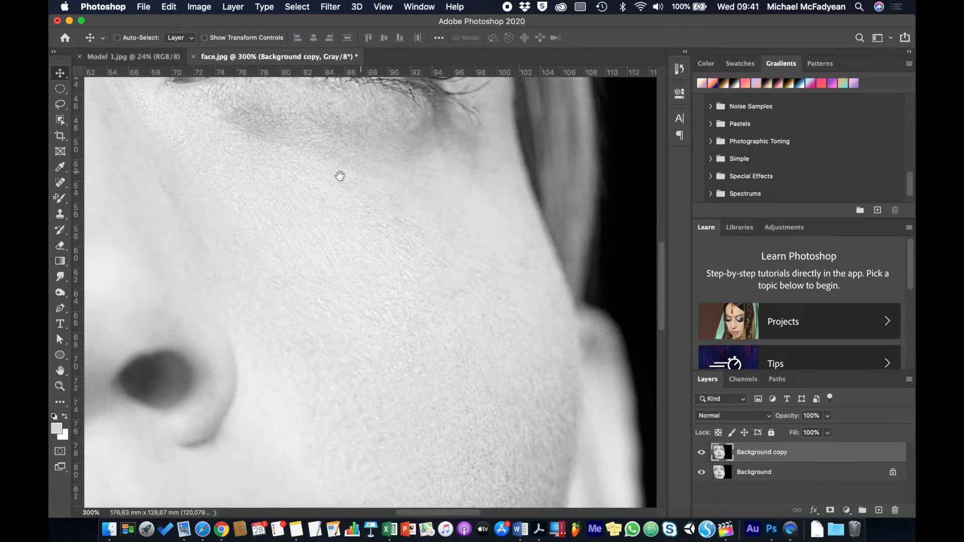
left_click_drag(338, 176, 214, 346)
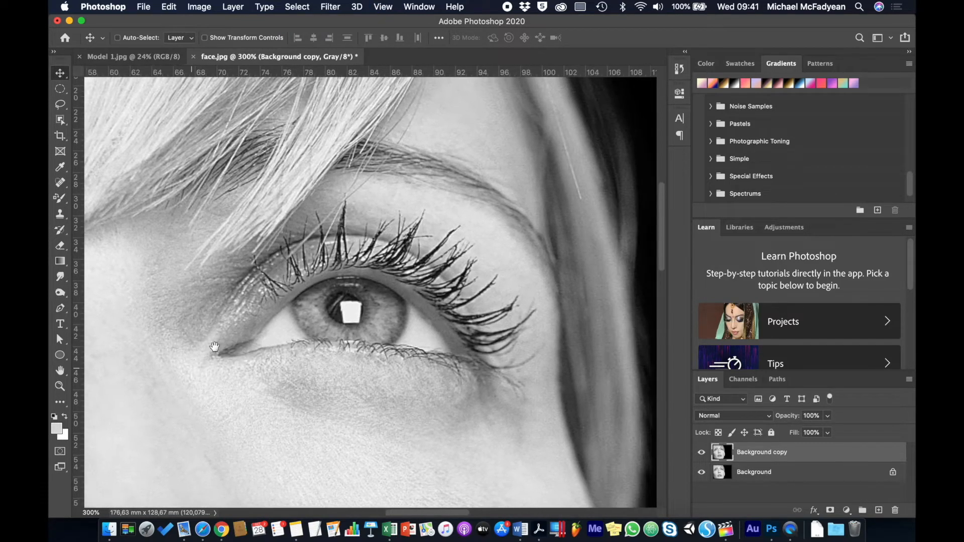
left_click(65, 293)
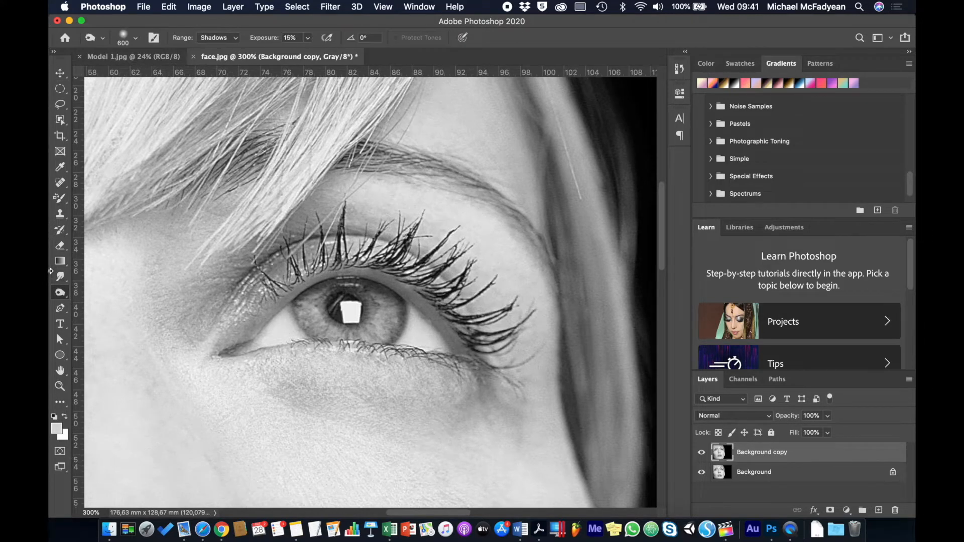
left_click(60, 294)
left_click(108, 303)
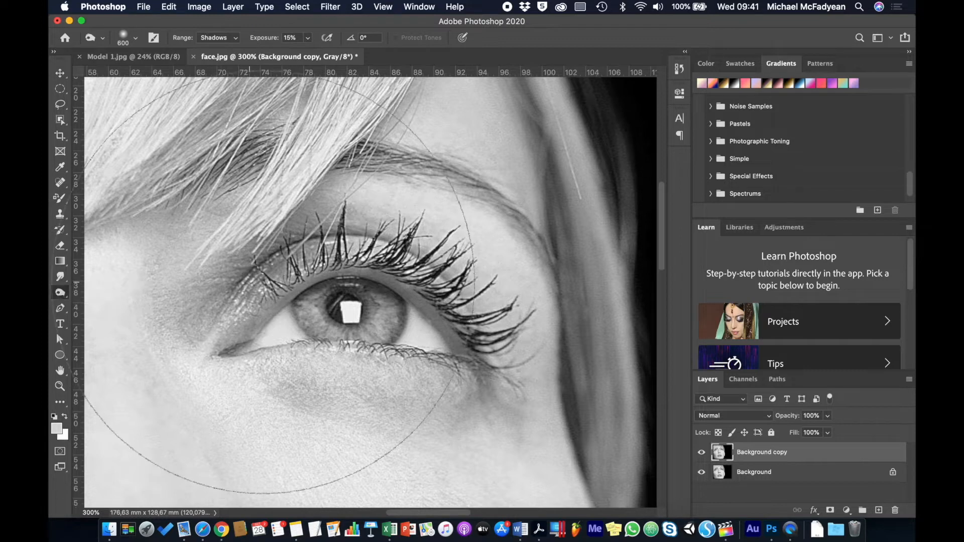
key("bracketleft")
key("bracketleft")
key("bracketleft")
key("bracketleft")
key("bracketleft")
key("bracketleft")
key("bracketleft")
key("bracketleft")
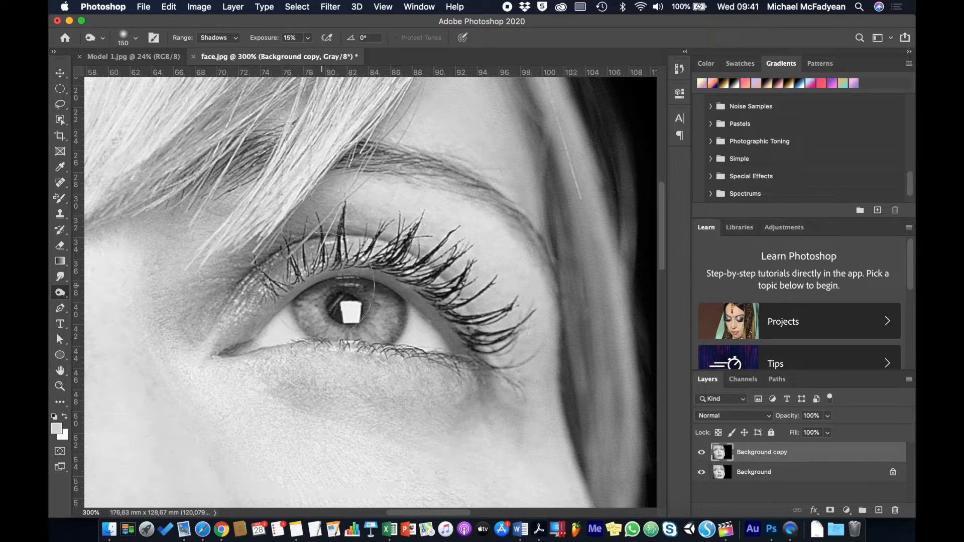
key("bracketleft")
key("bracketleft")
key("bracketleft")
key("bracketleft")
key("bracketleft")
key("bracketleft")
mouse_move(266, 273)
left_mouse_down()
mouse_move(285, 290)
mouse_move(282, 233)
mouse_move(297, 267)
mouse_move(339, 240)
mouse_move(341, 213)
mouse_move(343, 247)
mouse_move(384, 232)
mouse_move(378, 259)
mouse_move(408, 227)
mouse_move(395, 258)
mouse_move(432, 260)
mouse_move(423, 266)
mouse_move(457, 255)
mouse_move(435, 278)
mouse_move(443, 296)
mouse_move(488, 294)
mouse_move(466, 314)
mouse_move(496, 327)
mouse_move(486, 332)
mouse_move(501, 345)
mouse_move(504, 337)
mouse_move(481, 345)
mouse_move(503, 350)
mouse_move(537, 328)
mouse_move(504, 341)
mouse_move(447, 299)
mouse_move(482, 333)
mouse_move(395, 260)
mouse_move(313, 261)
mouse_move(281, 285)
mouse_move(299, 272)
mouse_move(365, 262)
mouse_move(417, 277)
mouse_move(495, 326)
mouse_move(515, 318)
mouse_move(439, 286)
mouse_move(406, 239)
mouse_move(365, 252)
mouse_move(297, 247)
mouse_move(280, 275)
left_mouse_up()
mouse_move(342, 300)
left_mouse_down()
mouse_move(303, 307)
mouse_move(337, 288)
mouse_move(395, 303)
mouse_move(329, 278)
mouse_move(295, 292)
mouse_move(309, 330)
mouse_move(300, 316)
mouse_move(344, 335)
mouse_move(379, 325)
mouse_move(384, 333)
mouse_move(395, 307)
mouse_move(384, 335)
mouse_move(395, 308)
mouse_move(388, 329)
left_mouse_up()
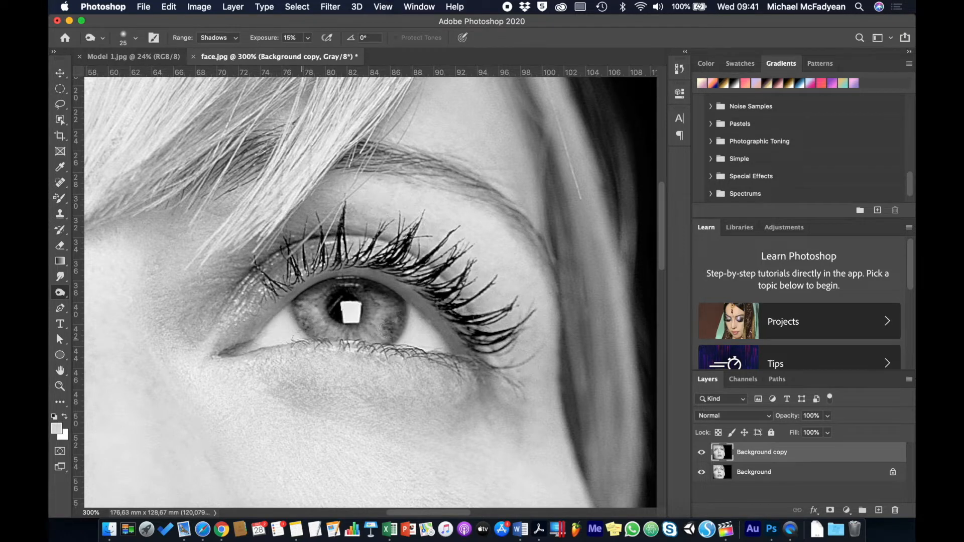
mouse_move(300, 347)
left_mouse_down()
mouse_move(445, 364)
mouse_move(431, 367)
mouse_move(404, 347)
mouse_move(358, 352)
mouse_move(382, 346)
mouse_move(468, 360)
mouse_move(333, 346)
mouse_move(450, 359)
mouse_move(367, 350)
left_mouse_up()
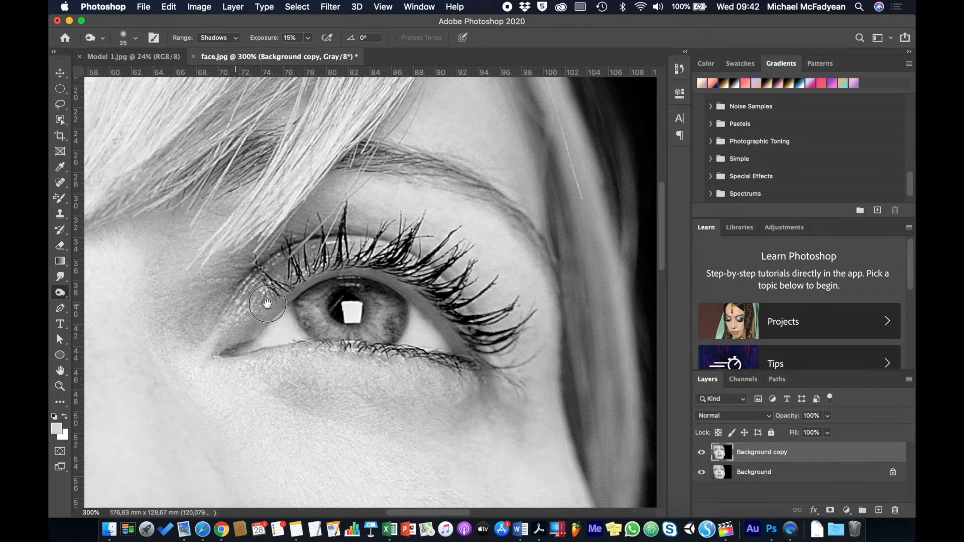
- Burn the upper and lower lashes and the iris of the model's right eye with the same 25-pixel brush
left_click_drag(90, 301, 361, 290)
left_click_drag(216, 330, 482, 343)
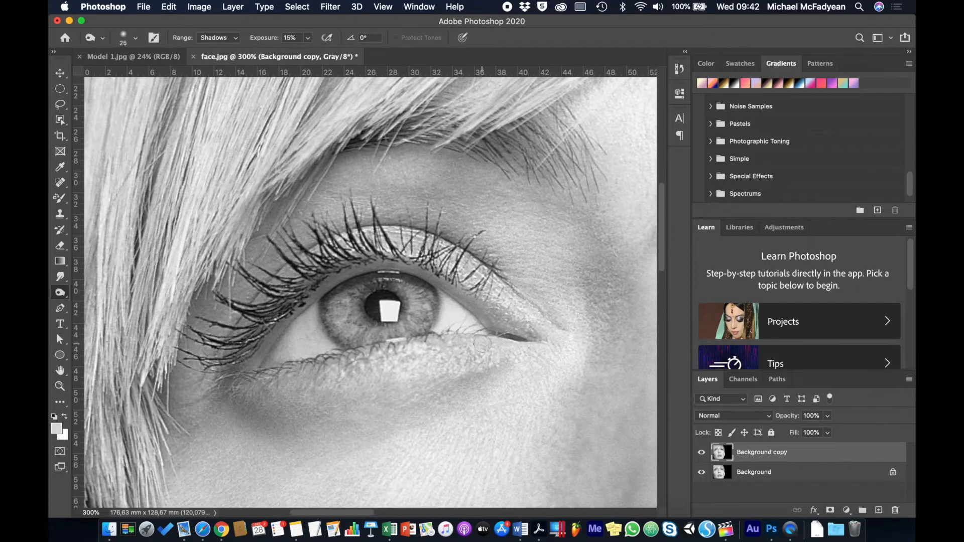
mouse_move(466, 291)
left_mouse_down()
mouse_move(489, 272)
mouse_move(466, 286)
mouse_move(460, 247)
mouse_move(455, 257)
mouse_move(435, 251)
mouse_move(431, 207)
mouse_move(424, 265)
mouse_move(452, 272)
mouse_move(361, 245)
mouse_move(386, 241)
mouse_move(339, 219)
mouse_move(255, 291)
mouse_move(240, 268)
mouse_move(256, 267)
mouse_move(271, 306)
mouse_move(210, 302)
mouse_move(273, 315)
mouse_move(206, 326)
mouse_move(247, 336)
mouse_move(199, 342)
mouse_move(241, 342)
mouse_move(216, 364)
mouse_move(191, 365)
mouse_move(227, 353)
mouse_move(251, 323)
mouse_move(244, 371)
mouse_move(262, 370)
mouse_move(230, 384)
mouse_move(341, 371)
mouse_move(304, 375)
mouse_move(371, 359)
mouse_move(271, 376)
mouse_move(433, 345)
mouse_move(262, 381)
mouse_move(430, 339)
mouse_move(238, 372)
mouse_move(255, 329)
mouse_move(324, 262)
mouse_move(358, 248)
mouse_move(425, 259)
mouse_move(431, 225)
mouse_move(453, 261)
left_mouse_up()
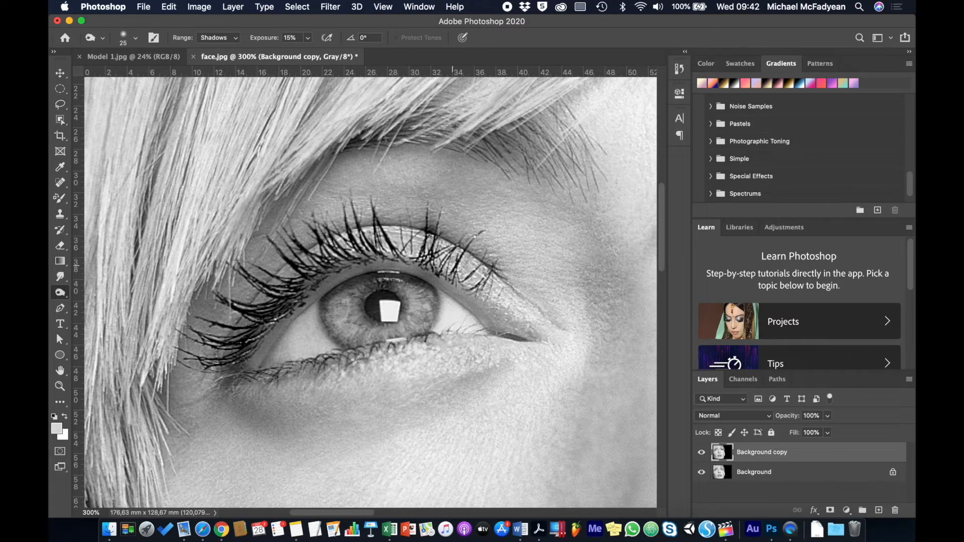
mouse_move(391, 294)
left_mouse_down()
mouse_move(377, 317)
mouse_move(371, 308)
mouse_move(388, 296)
mouse_move(371, 312)
mouse_move(387, 301)
mouse_move(371, 303)
mouse_move(376, 313)
mouse_move(382, 300)
mouse_move(371, 315)
mouse_move(379, 280)
mouse_move(341, 291)
mouse_move(347, 335)
left_mouse_up()
mouse_move(435, 303)
left_mouse_down()
mouse_move(422, 325)
mouse_move(425, 291)
mouse_move(425, 313)
mouse_move(407, 285)
mouse_move(346, 294)
mouse_move(334, 309)
mouse_move(346, 338)
left_mouse_up()
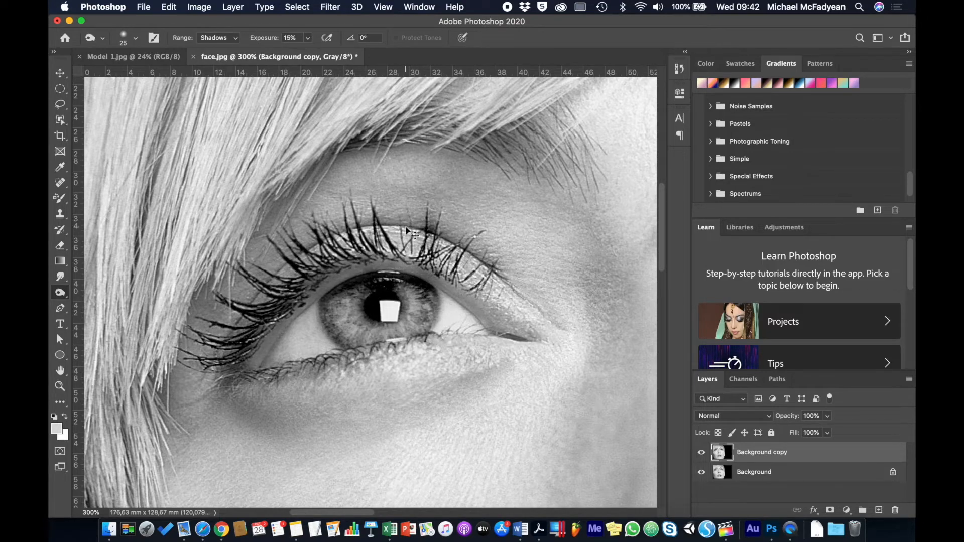
- Compare the burned eyes with the original by toggling the visibility of Background copy at full image view
key("super+0")
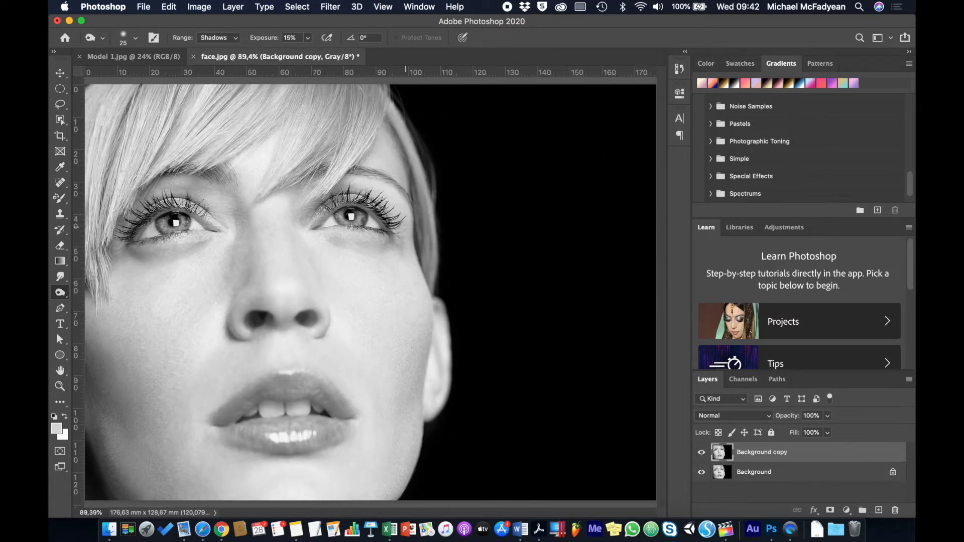
left_click(703, 453)
left_click(702, 453)
left_click(702, 454)
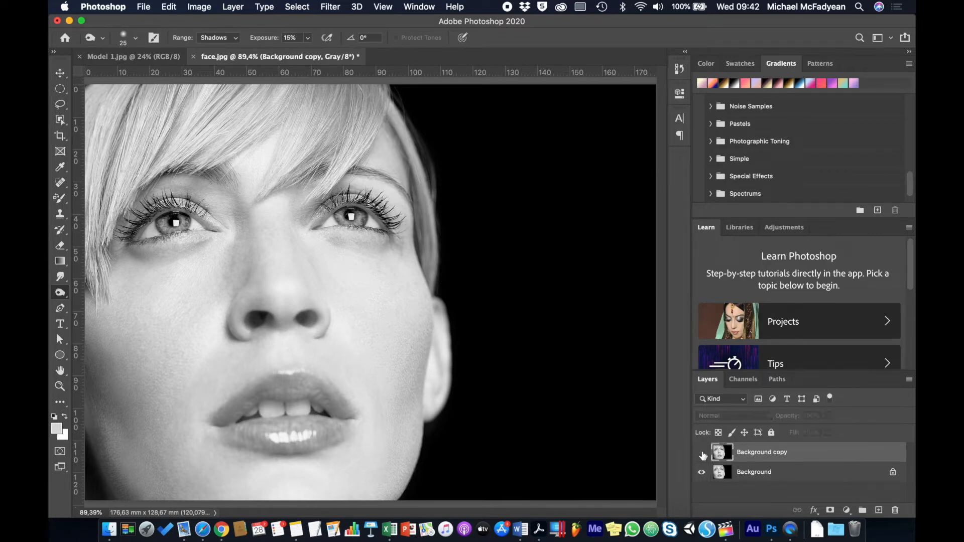
left_click(702, 454)
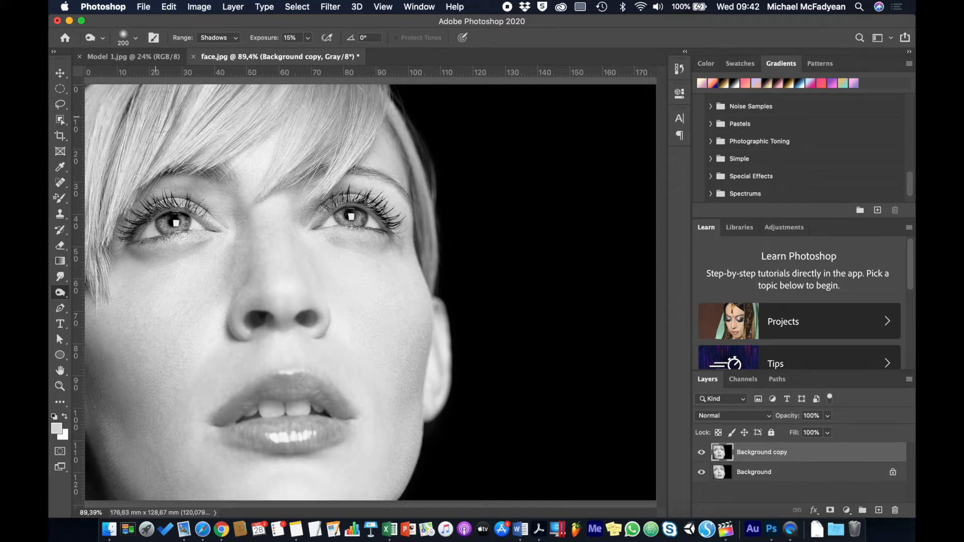
- Darken the shadows in the hair using the Burn tool with a 200-pixel brush and 40% exposure
left_click_drag(264, 40, 279, 43)
mouse_move(177, 115)
left_mouse_down()
mouse_move(112, 139)
mouse_move(102, 121)
mouse_move(148, 98)
mouse_move(228, 95)
mouse_move(226, 110)
mouse_move(130, 121)
mouse_move(138, 110)
mouse_move(85, 223)
mouse_move(124, 114)
mouse_move(122, 201)
mouse_move(189, 118)
mouse_move(250, 82)
mouse_move(244, 113)
mouse_move(264, 113)
mouse_move(289, 141)
mouse_move(339, 86)
mouse_move(346, 156)
mouse_move(324, 164)
mouse_move(369, 117)
mouse_move(407, 129)
mouse_move(443, 261)
mouse_move(439, 164)
left_mouse_up()
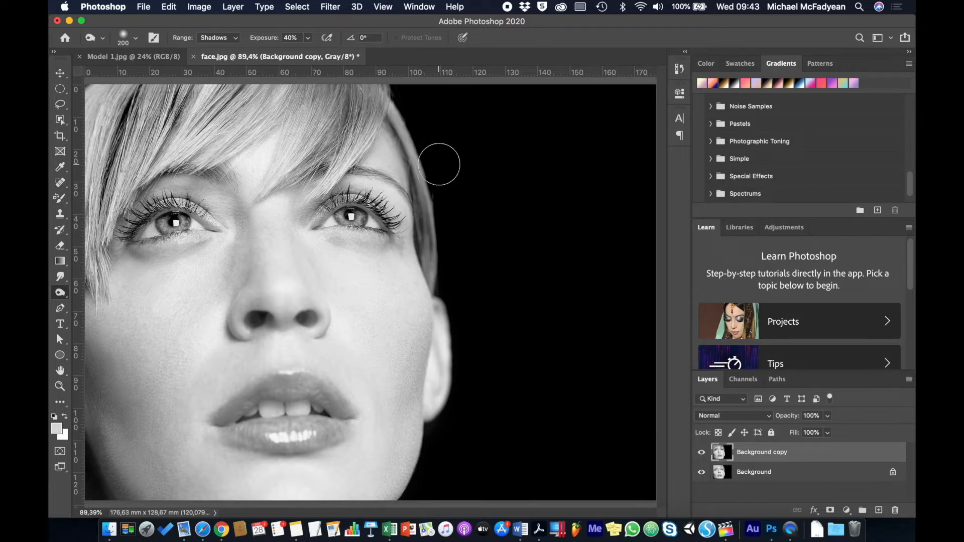
- Brighten the highlights on both lips using the Dodge tool with a 125-pixel brush, Highlights range and 20% exposure
left_click(59, 295)
left_click(89, 290)
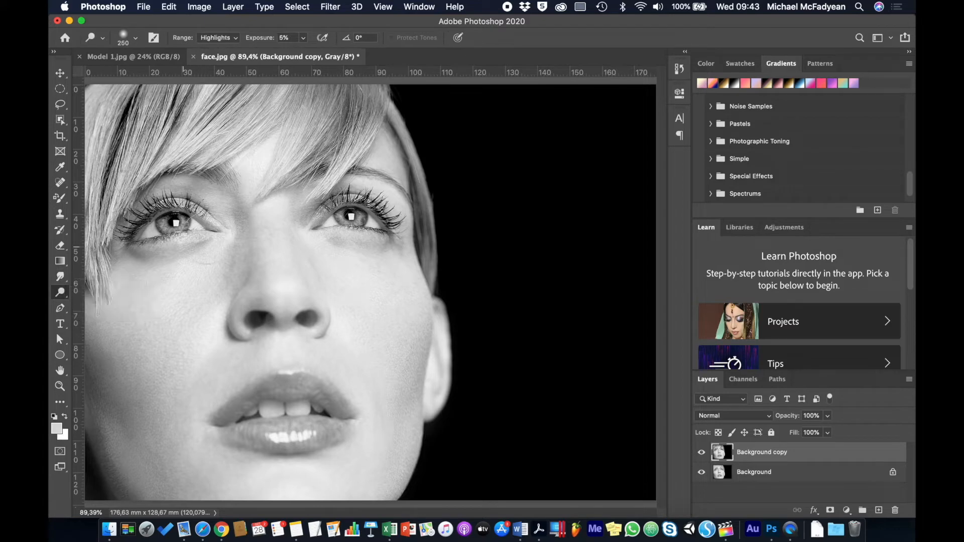
left_click(237, 37)
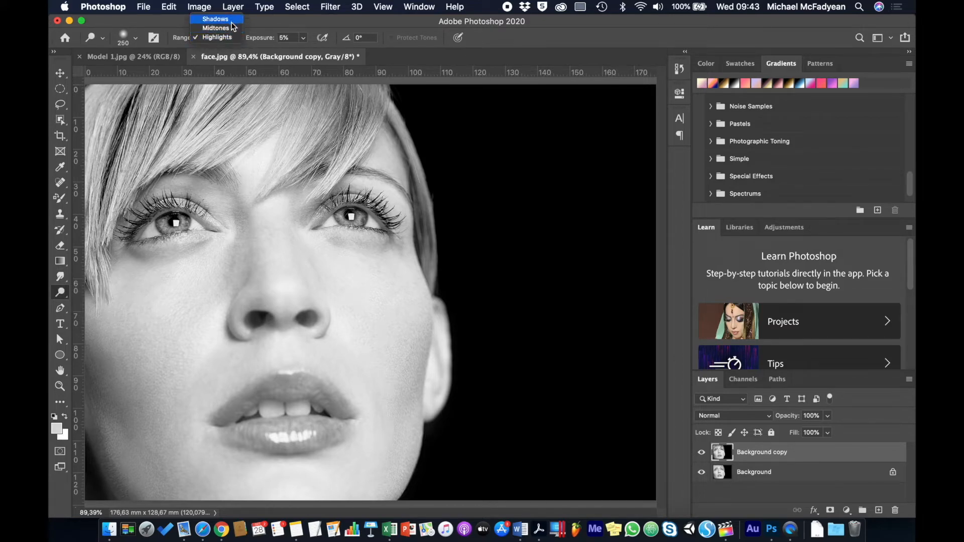
left_click(229, 40)
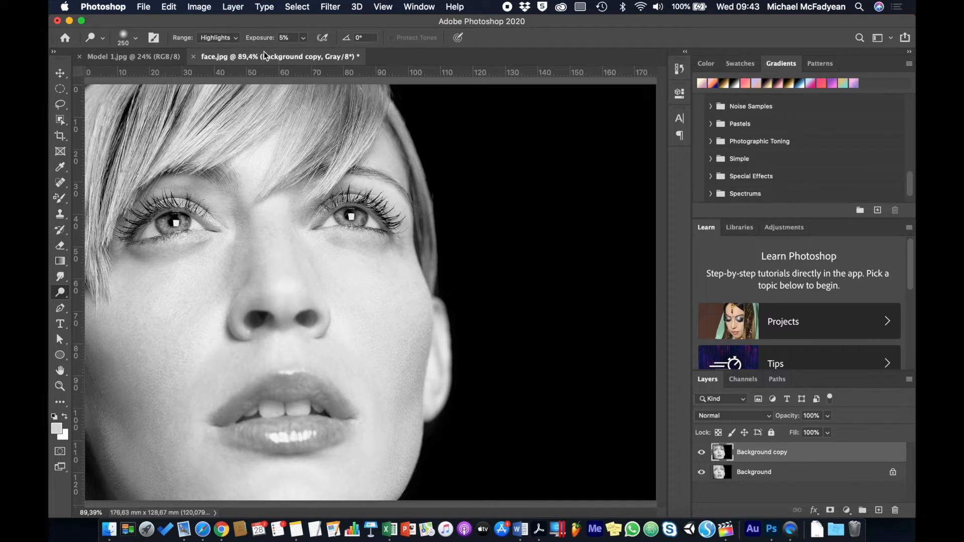
left_click_drag(261, 41, 271, 44)
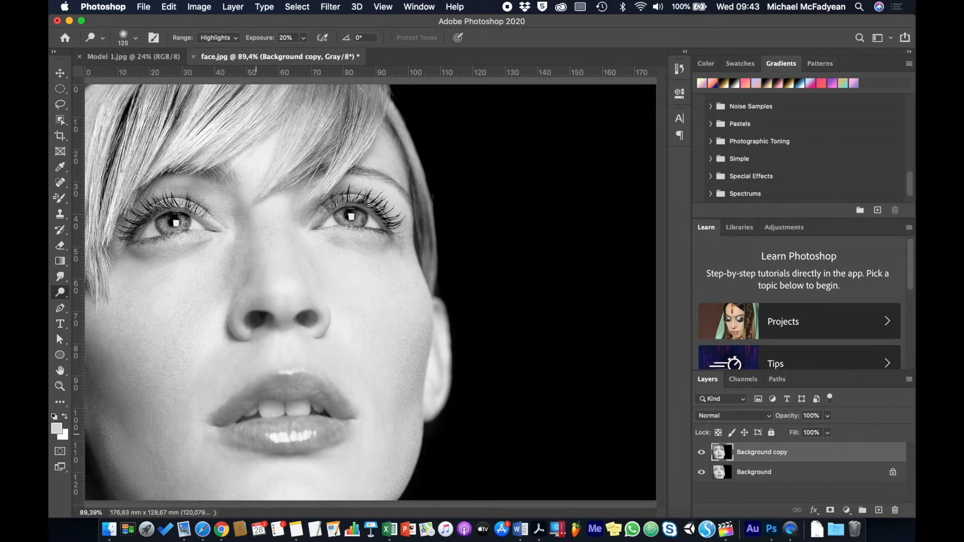
mouse_move(268, 432)
left_mouse_down()
mouse_move(324, 428)
mouse_move(263, 434)
mouse_move(303, 432)
left_mouse_up()
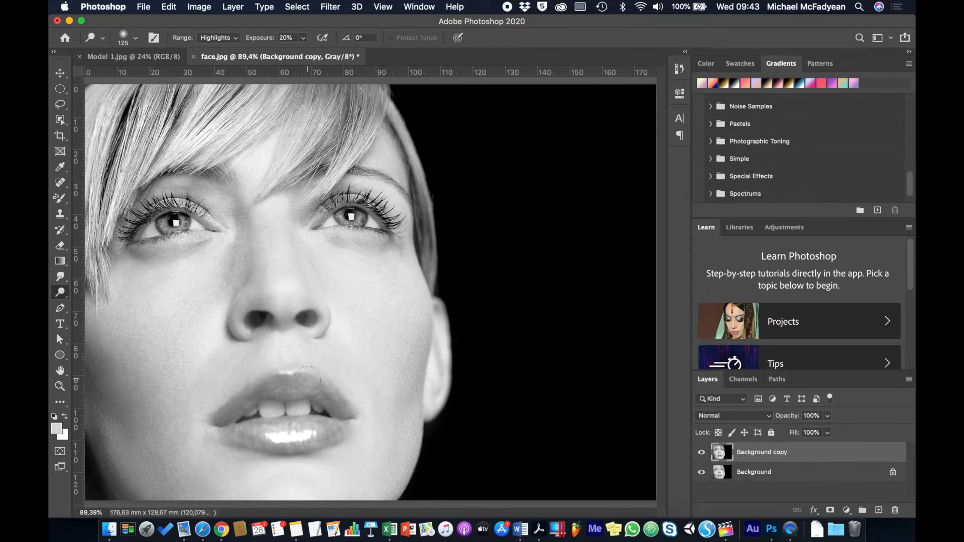
mouse_move(320, 392)
left_mouse_down()
mouse_move(281, 384)
mouse_move(247, 404)
mouse_move(265, 387)
mouse_move(306, 383)
mouse_move(331, 405)
mouse_move(263, 390)
left_mouse_up()
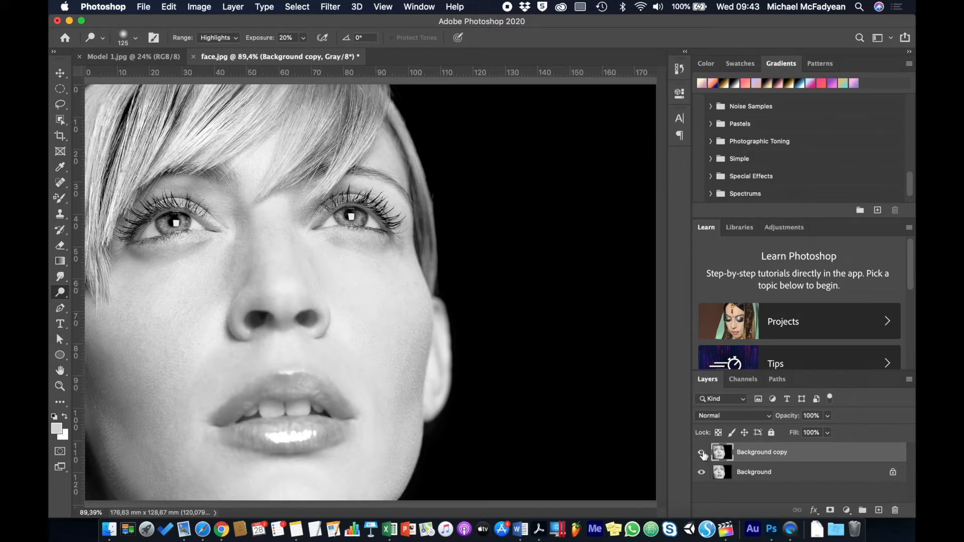
- Compare the dodged and burned portrait with the original by toggling the visibility of Background copy
left_click(703, 454)
left_click(703, 454)
left_click(703, 454)
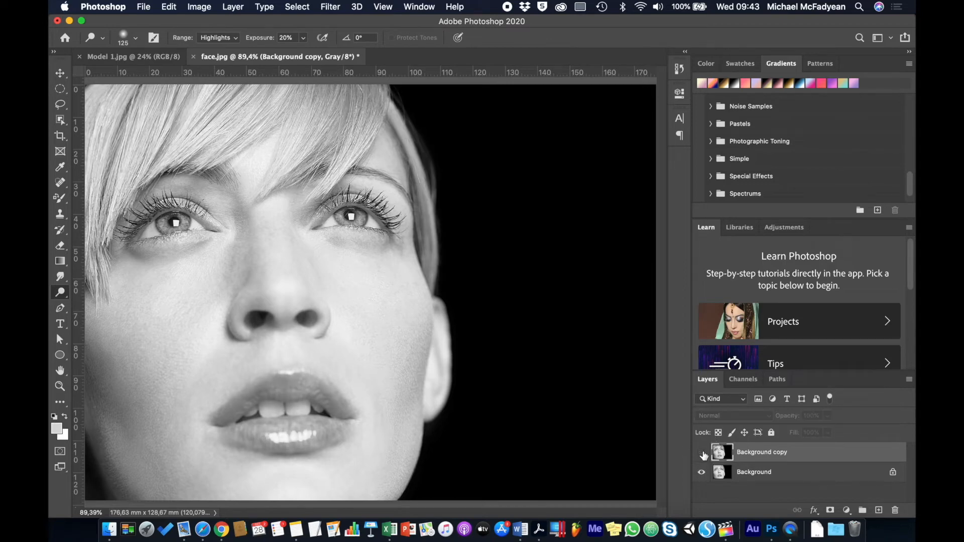
left_click(703, 454)
left_click(703, 454)
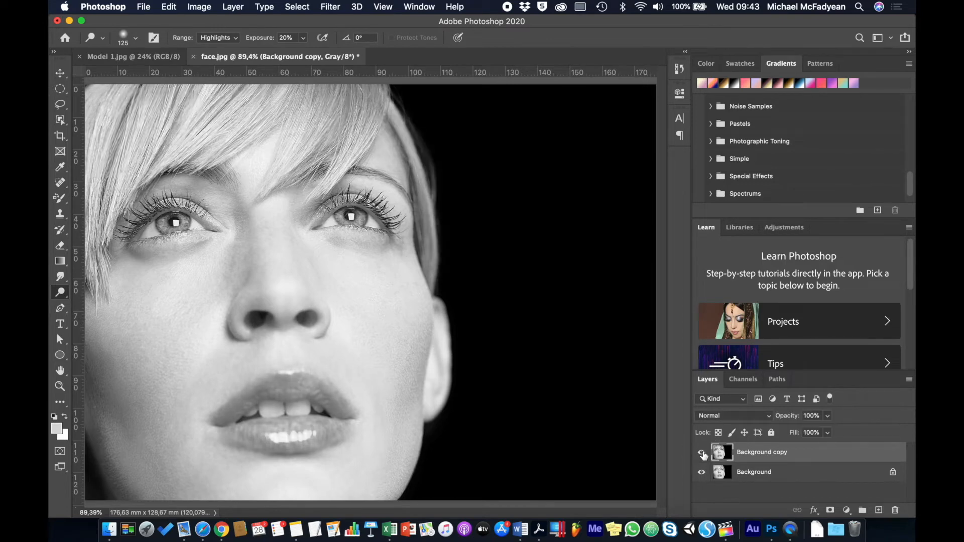
left_click(703, 454)
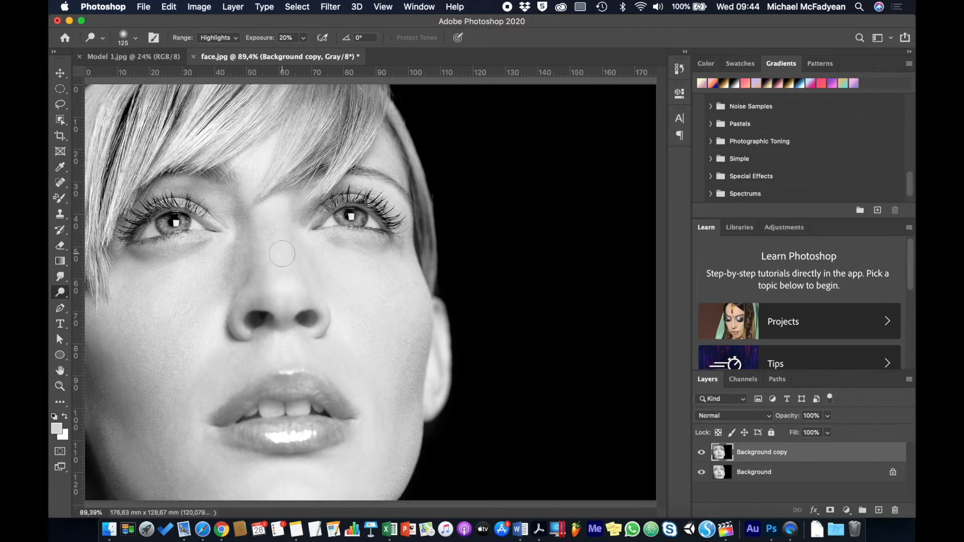
- In Model 1.jpg, darken the shadows of the fully visible eye using the Burn tool with a 200-pixel brush and 15% exposure
left_click(142, 56)
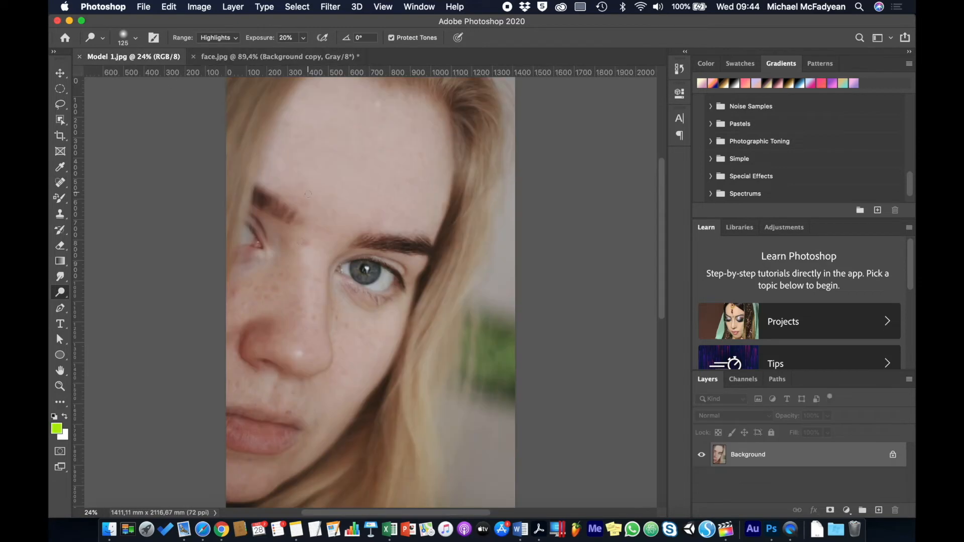
left_click(61, 298)
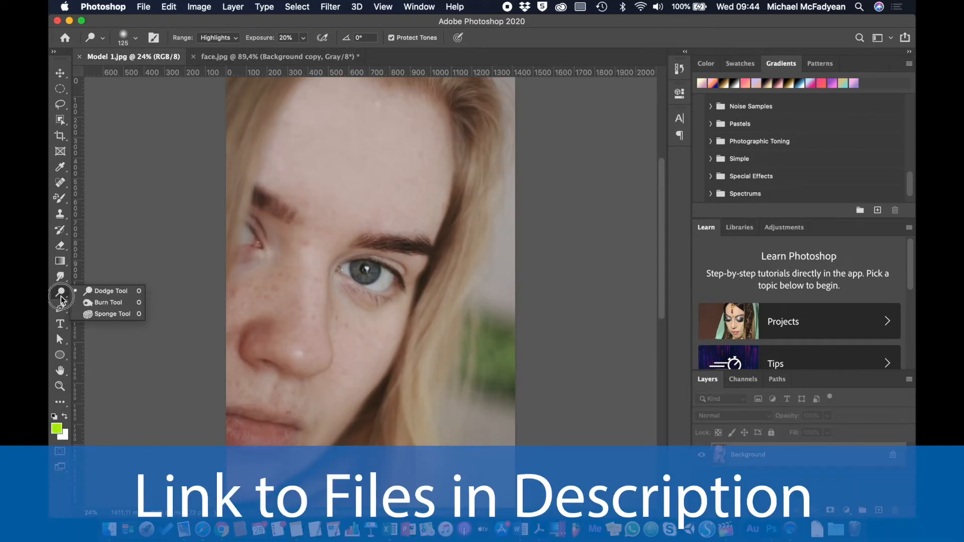
left_click(95, 302)
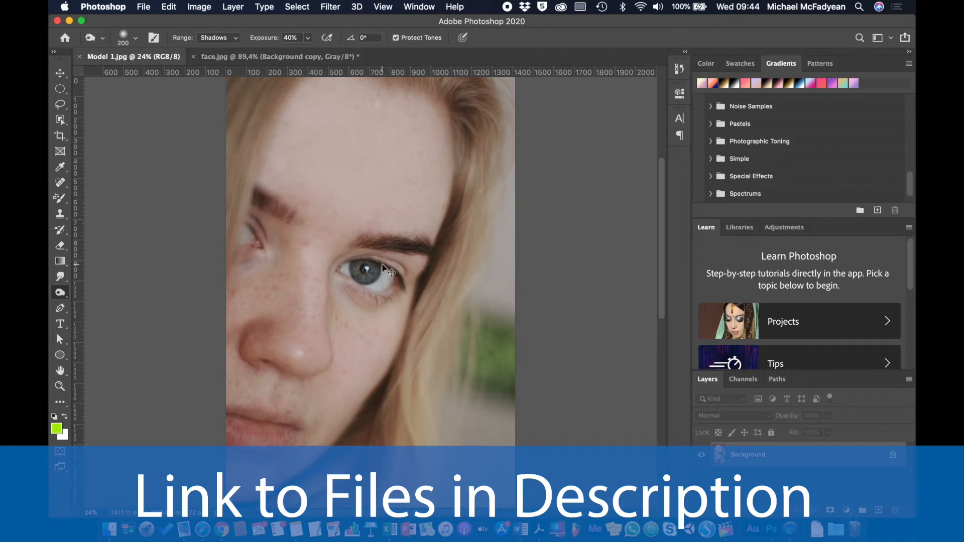
key("super+equal")
key("super+equal")
key("super+equal")
key("super+equal")
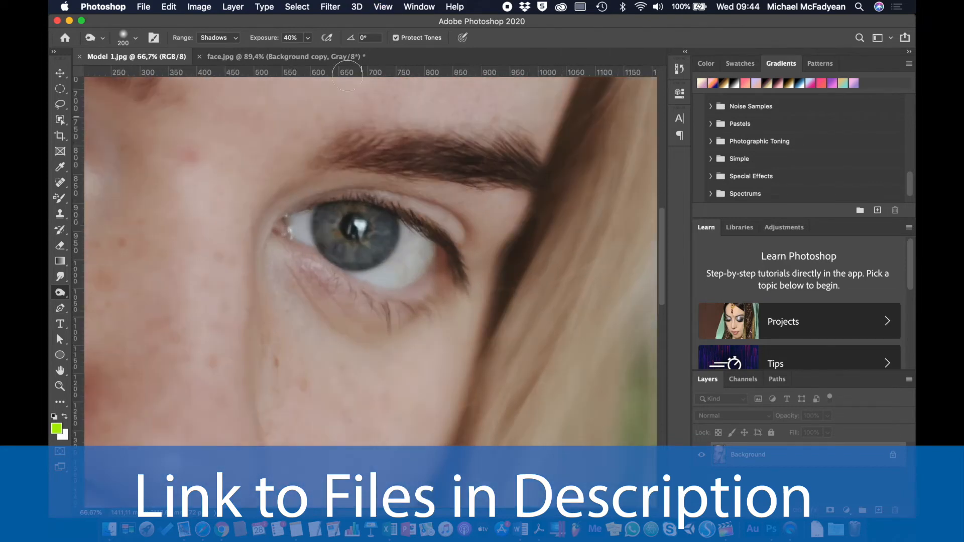
left_click(296, 39)
type("15")
key("Return")
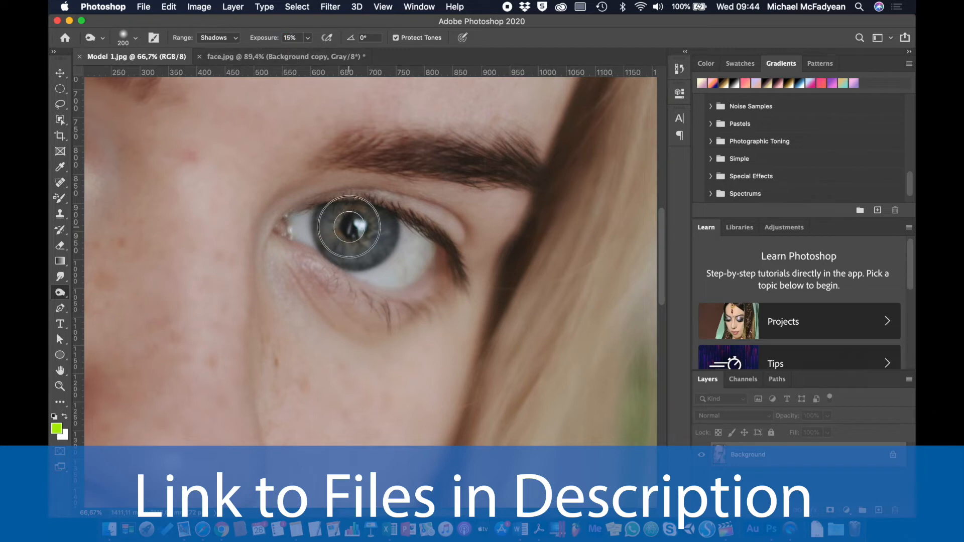
mouse_move(359, 230)
left_mouse_down()
mouse_move(339, 216)
mouse_move(374, 213)
mouse_move(447, 238)
mouse_move(457, 274)
mouse_move(371, 204)
mouse_move(350, 209)
left_mouse_up()
mouse_move(339, 287)
left_mouse_down()
mouse_move(400, 311)
mouse_move(444, 293)
mouse_move(396, 314)
mouse_move(334, 279)
mouse_move(398, 312)
mouse_move(457, 302)
mouse_move(393, 315)
mouse_move(356, 298)
mouse_move(400, 320)
mouse_move(450, 303)
mouse_move(358, 287)
left_mouse_up()
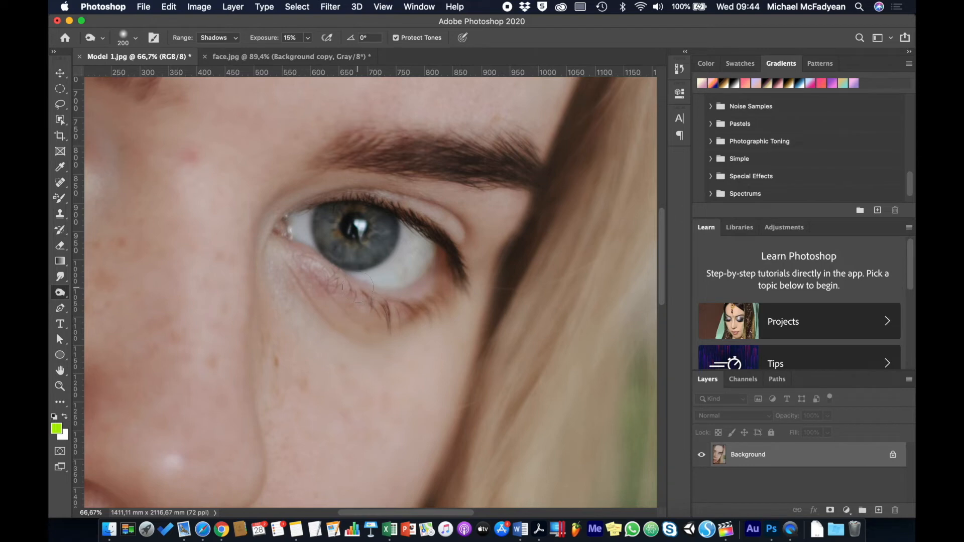
- Darken the shadows of the partly hidden eye with the same Burn tool settings
scroll(302, 224, "left", 5)
scroll(302, 224, "up", 1)
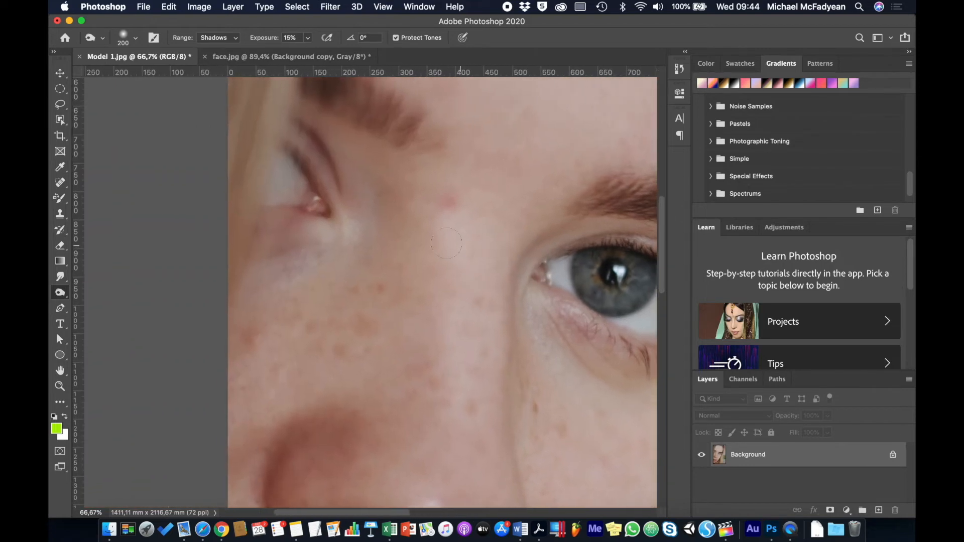
mouse_move(314, 186)
left_mouse_down()
mouse_move(295, 154)
mouse_move(323, 177)
mouse_move(332, 203)
mouse_move(317, 185)
left_mouse_up()
- Brighten the highlights around the eyes using the Dodge tool with a 200-pixel brush and 2% exposure, and return to the full image view
left_click(61, 291)
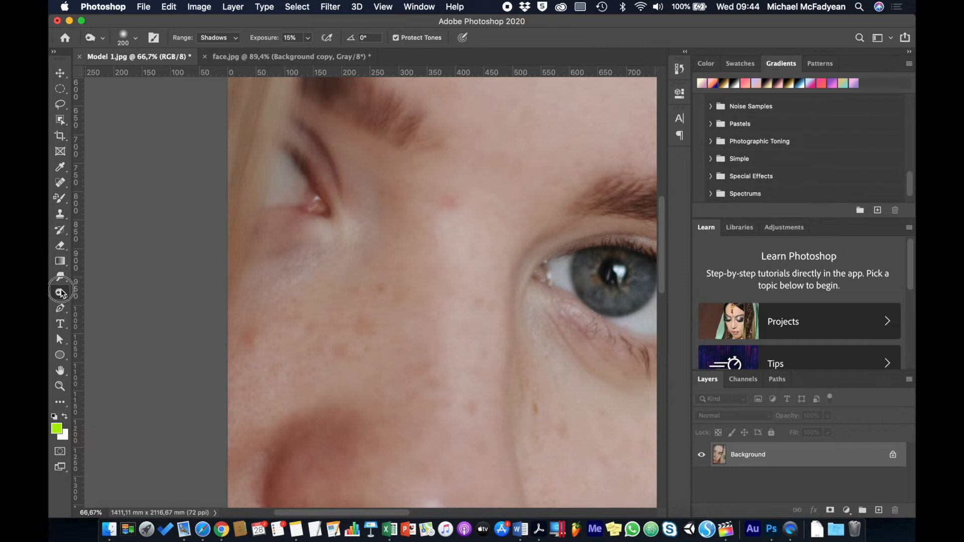
left_click(110, 284)
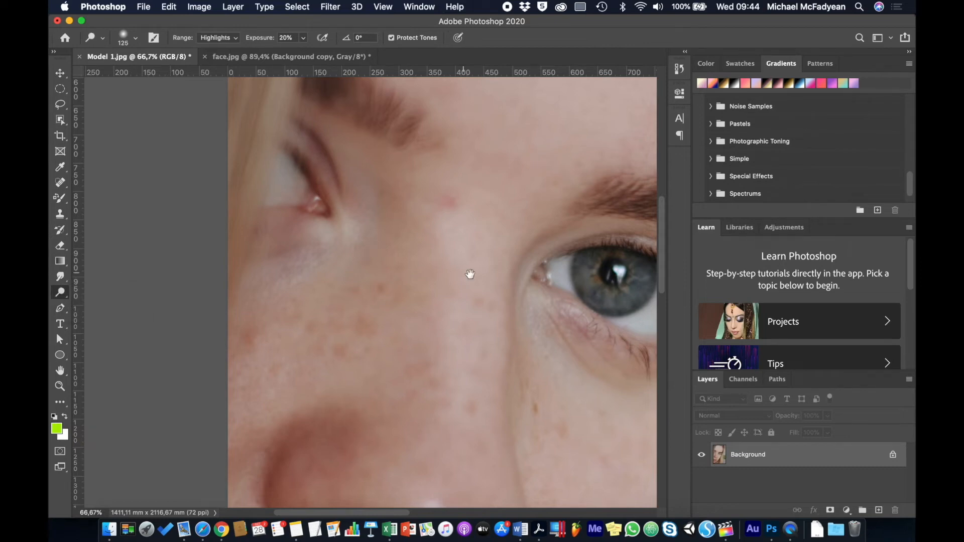
left_click_drag(470, 275, 300, 166)
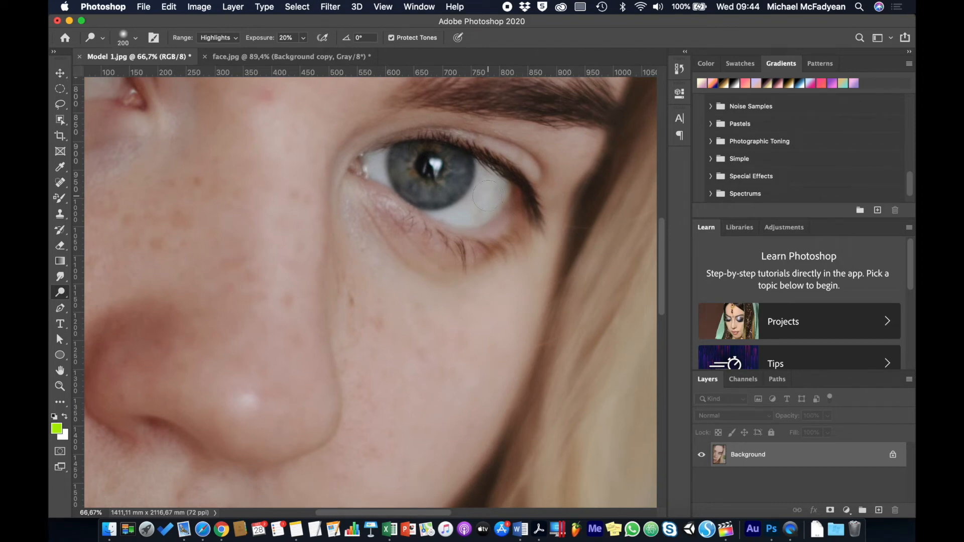
scroll(320, 301, "down", 10)
scroll(315, 273, "up", 10)
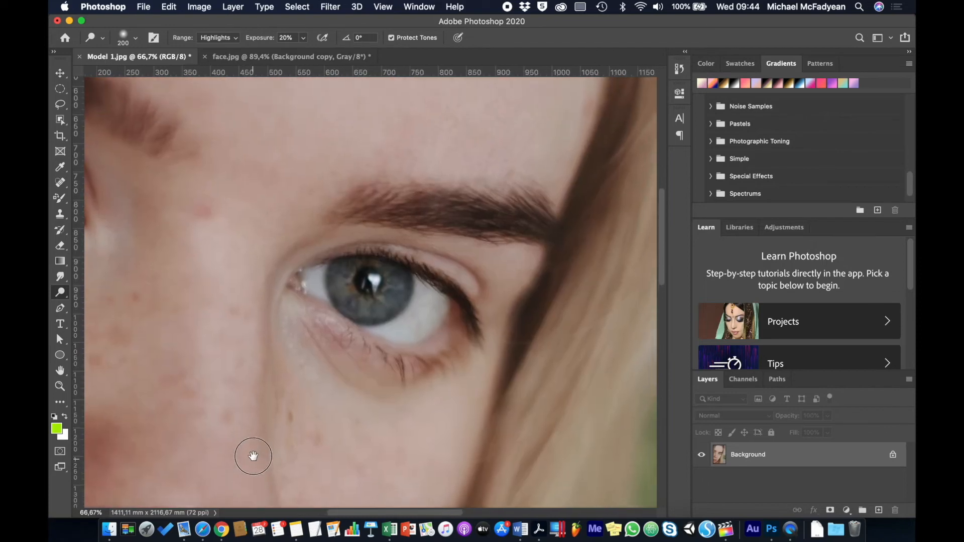
scroll(254, 454, "down", 2)
left_click_drag(250, 422, 236, 409)
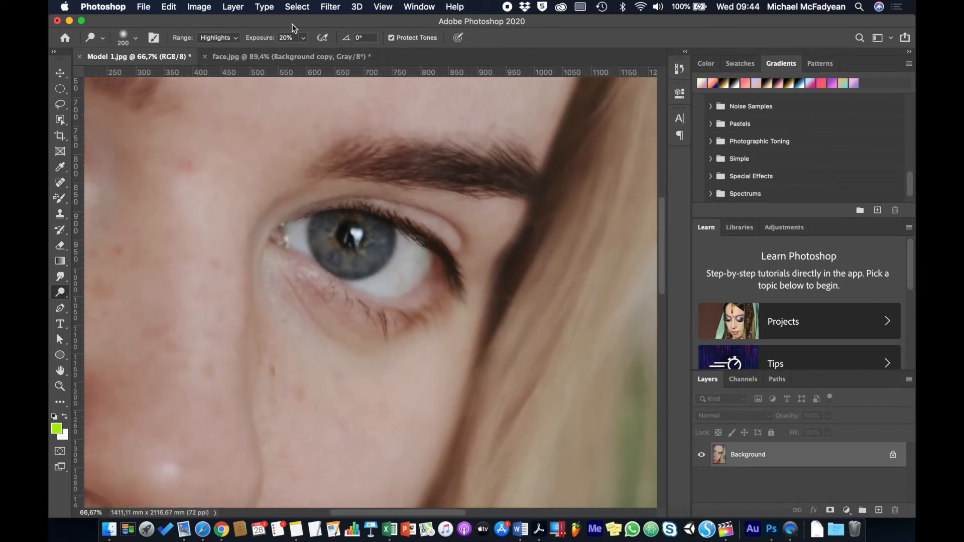
double_click(287, 38)
type("2")
left_click_drag(183, 190, 402, 205)
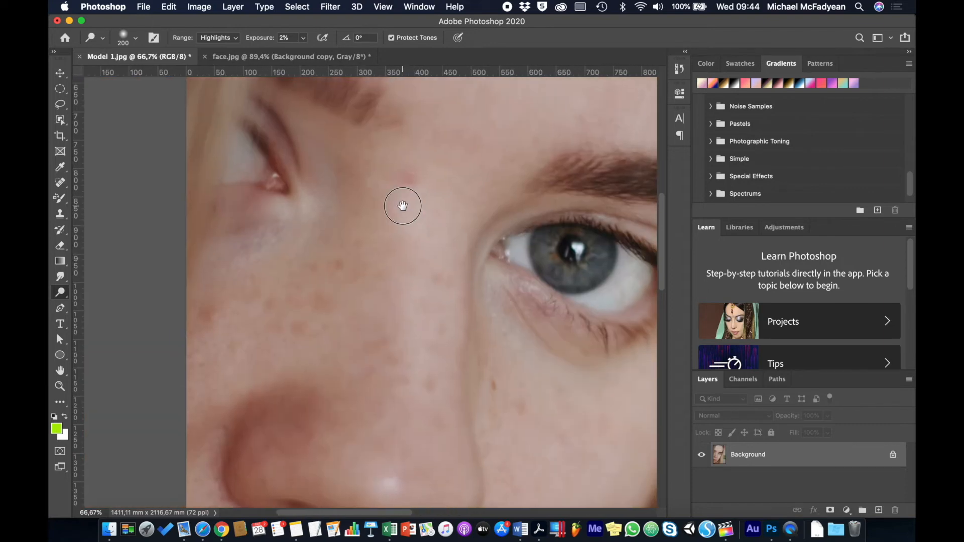
mouse_move(295, 156)
left_mouse_down()
mouse_move(268, 164)
mouse_move(245, 148)
mouse_move(242, 170)
mouse_move(246, 130)
mouse_move(239, 188)
mouse_move(271, 166)
left_mouse_up()
key("super+0")
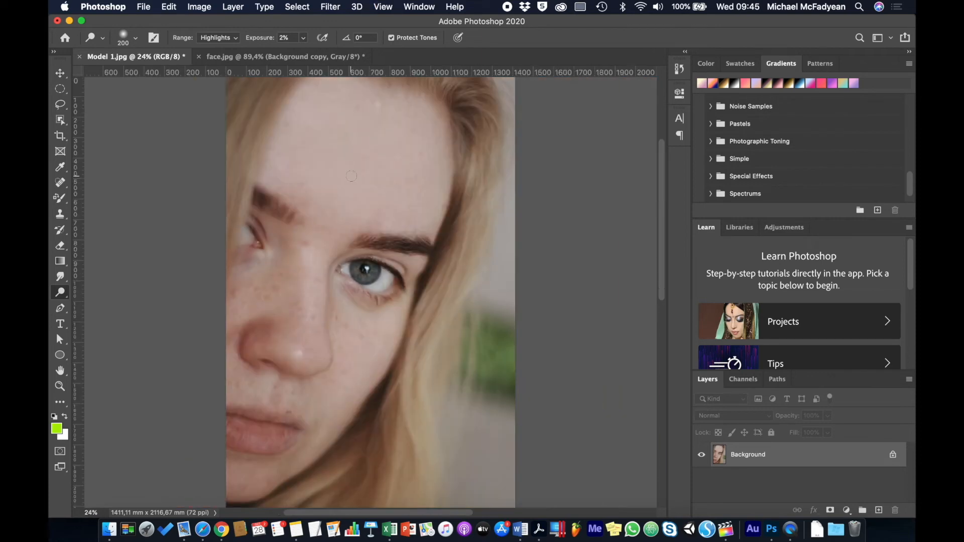
- Darken the shadows in the hair using the Burn tool with a 700-pixel brush and 15% exposure
right_click(60, 292)
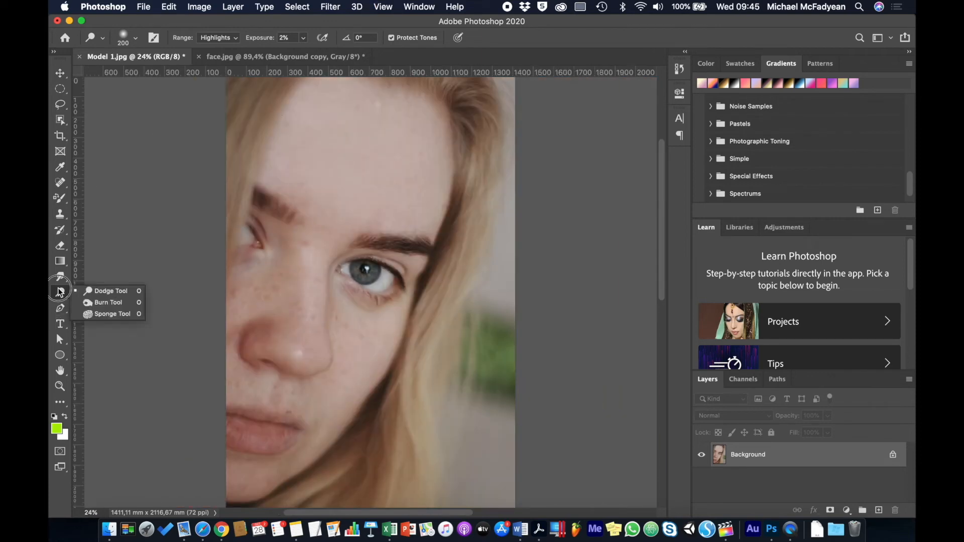
left_click(100, 302)
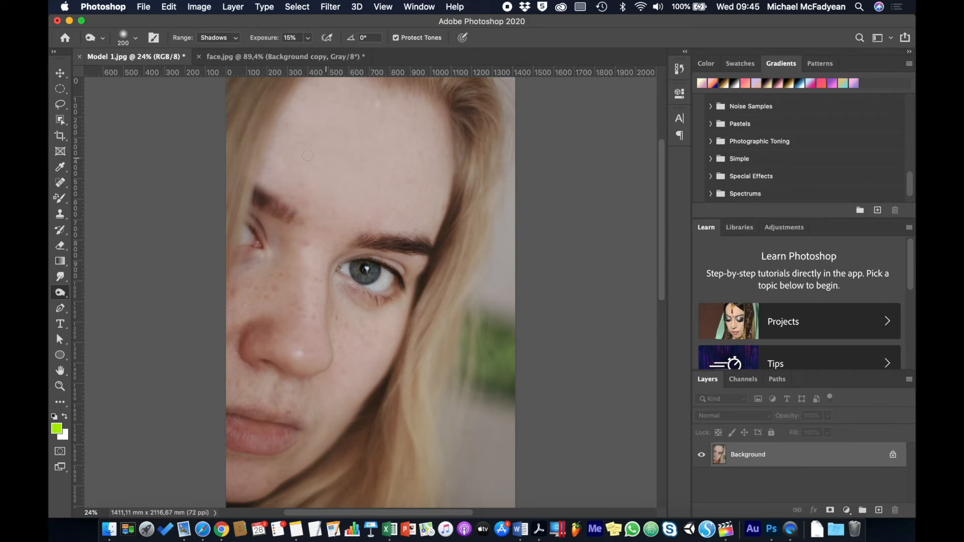
key("bracketright")
key("bracketright")
key("bracketright")
key("bracketright")
key("bracketright")
key("bracketright")
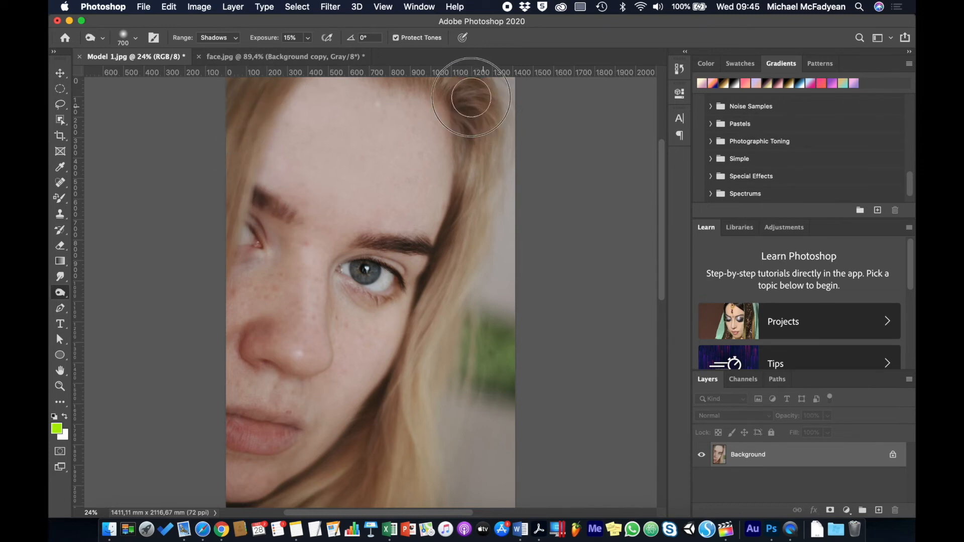
mouse_move(501, 134)
left_mouse_down()
mouse_move(474, 254)
mouse_move(463, 254)
mouse_move(454, 300)
mouse_move(427, 336)
mouse_move(399, 484)
mouse_move(379, 464)
mouse_move(288, 514)
left_mouse_up()
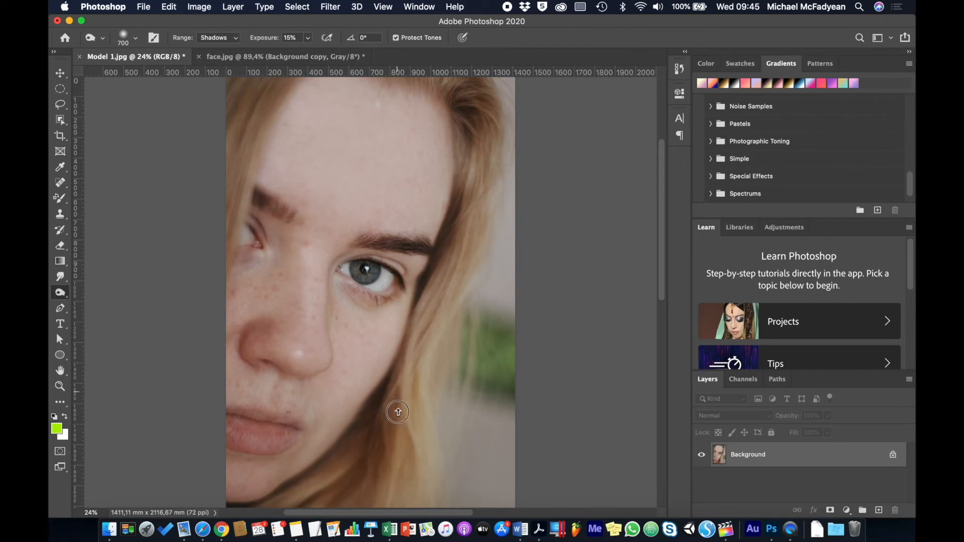
- Switch to the Dodge tool with the Highlights range and enlarge its brush to 700 pixels
right_click(58, 295)
left_click(109, 291)
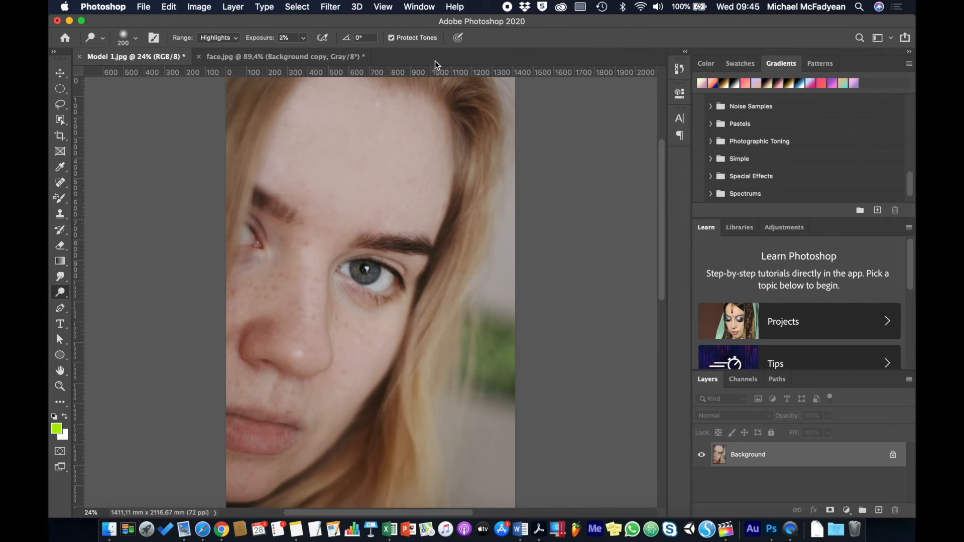
key("bracketright")
key("bracketright")
key("bracketright")
key("bracketright")
key("bracketright")
key("bracketright")
- Try to brighten the hair highlights with the Dodge tool at 5% exposure, and undo the stroke
left_click(272, 40)
left_click(285, 38)
type("5")
mouse_move(487, 146)
left_mouse_down()
mouse_move(483, 192)
mouse_move(482, 140)
mouse_move(451, 275)
left_mouse_up()
key("super+z")
- Brighten the hair highlights on both sides of the face using the Dodge tool at 15% exposure
left_click(285, 38)
type("15")
mouse_move(250, 89)
left_mouse_down()
mouse_move(231, 182)
mouse_move(268, 56)
mouse_move(219, 223)
left_mouse_up()
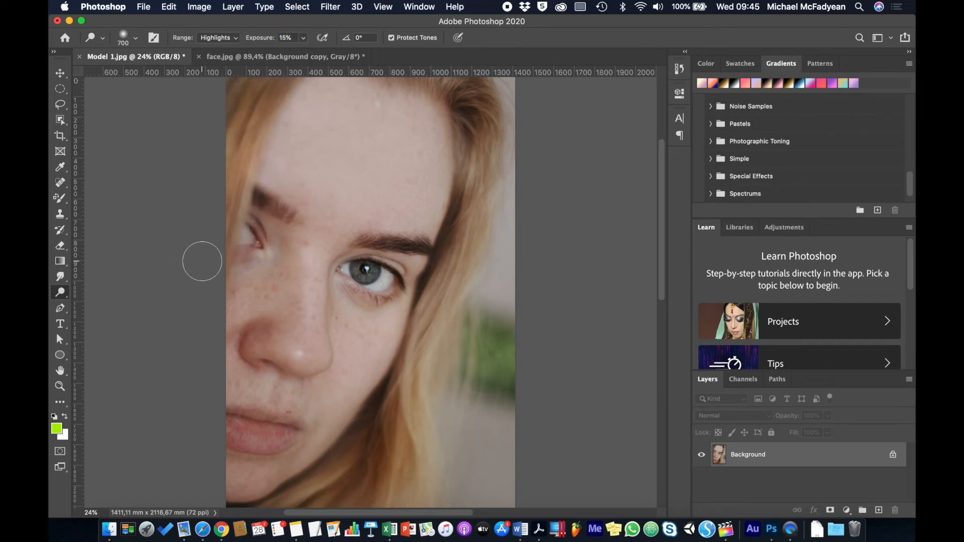
mouse_move(471, 133)
left_mouse_down()
mouse_move(471, 221)
mouse_move(422, 353)
mouse_move(411, 437)
mouse_move(419, 498)
mouse_move(398, 489)
mouse_move(394, 432)
mouse_move(343, 492)
mouse_move(294, 508)
mouse_move(354, 475)
mouse_move(307, 520)
left_mouse_up()
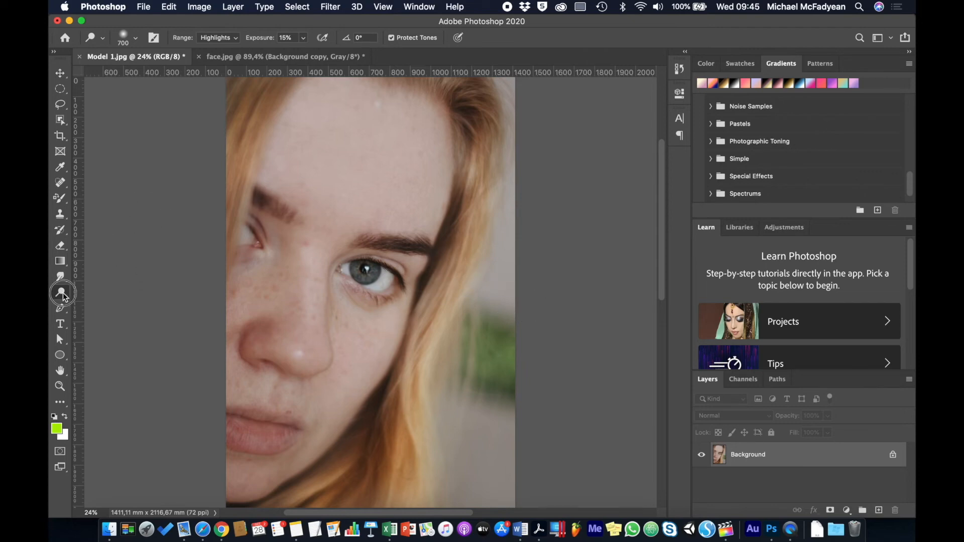
- Increase the colour saturation of the face using the Sponge tool in Saturate mode with a 1400-pixel brush and 20% flow
left_click_drag(60, 292, 91, 312)
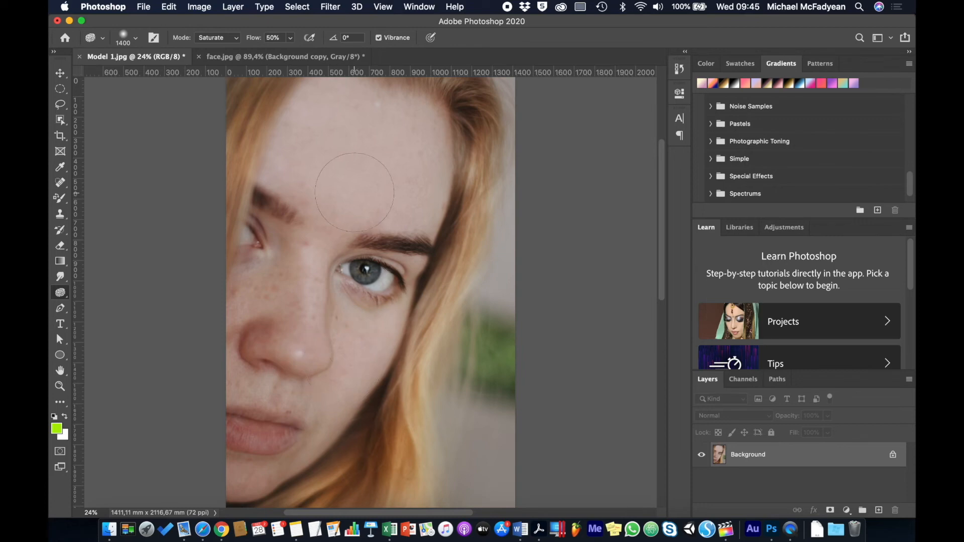
left_click(237, 37)
left_click(237, 38)
left_click(272, 38)
type("2")
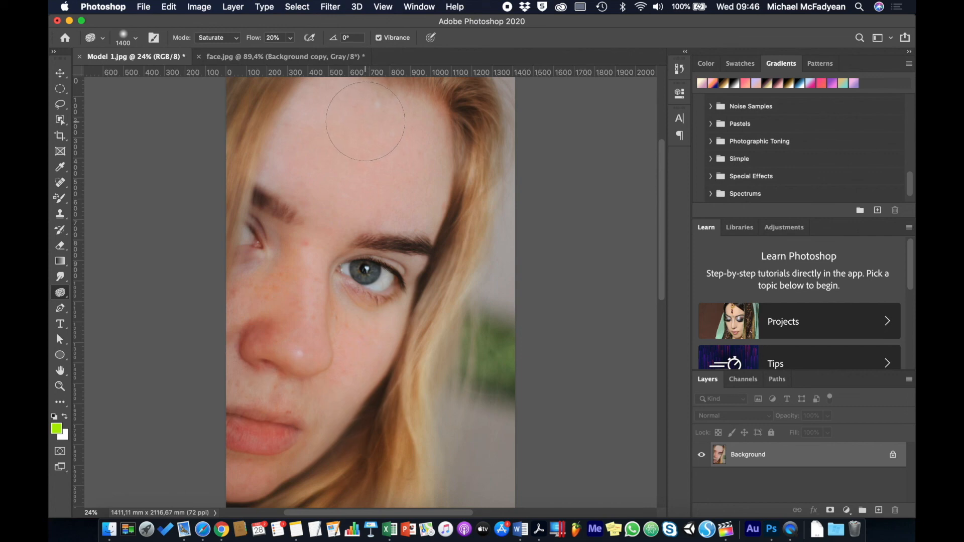
left_click(59, 74)
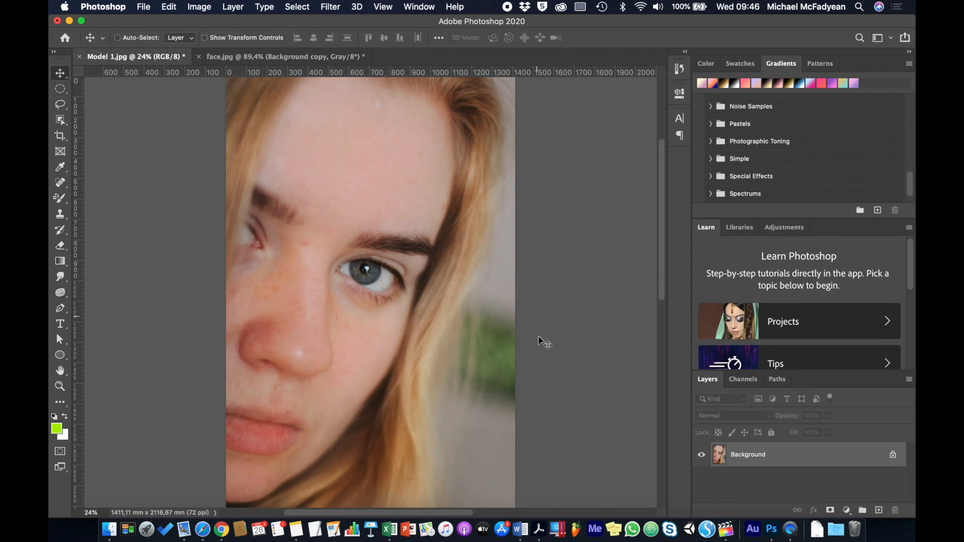
- Compare the retouched portrait with the original by reverting the file and undoing the revert
left_click(144, 7)
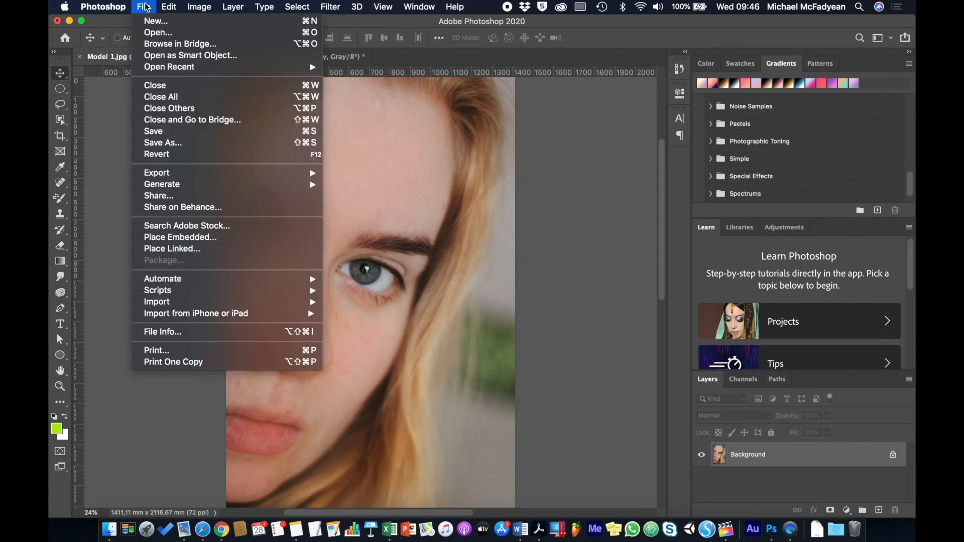
left_click(185, 154)
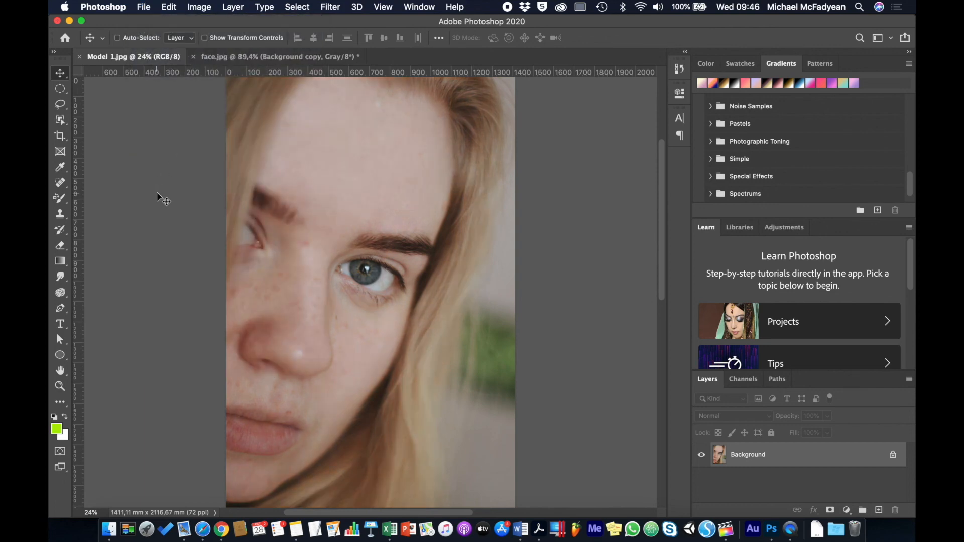
key("super+z")
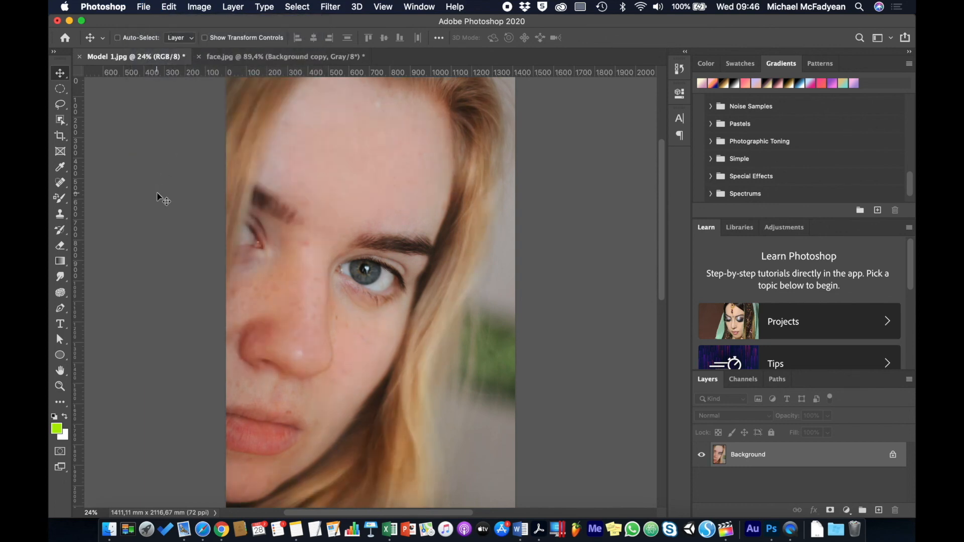